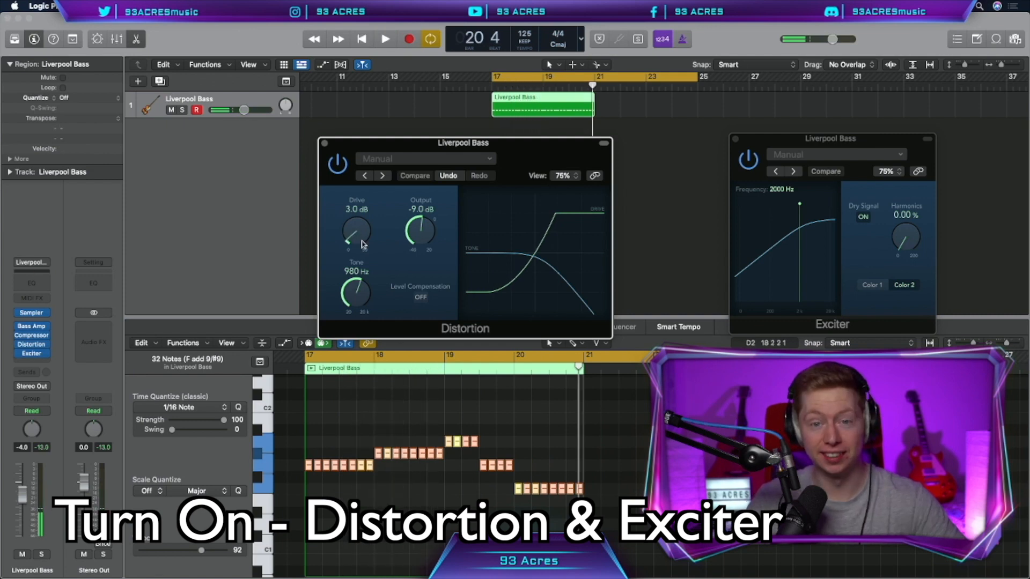
Stop playback, add one software instrument track and load the stereo Retro Synth as its instrument.
left_click(414, 512)
key("space")
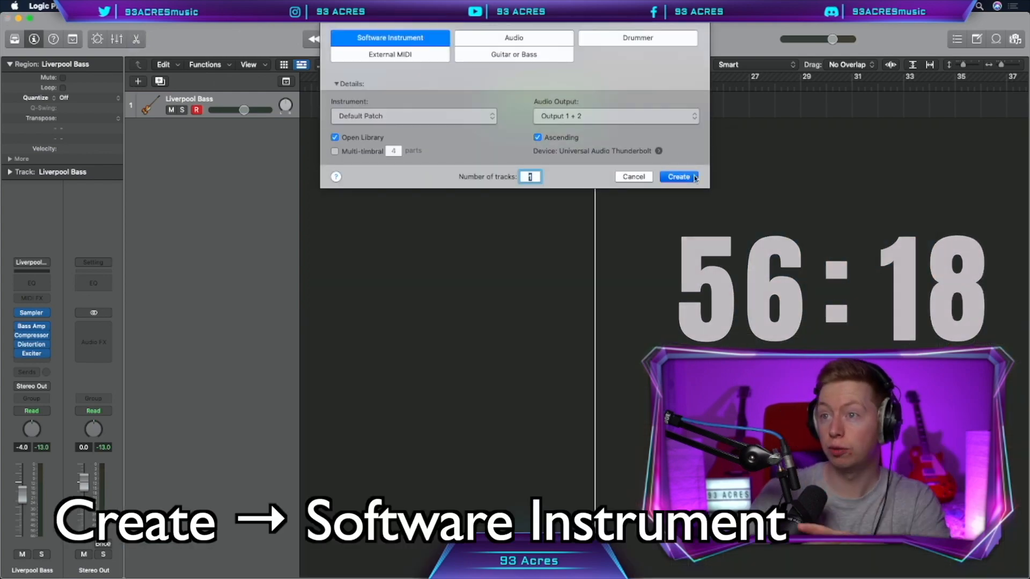
left_click(678, 175)
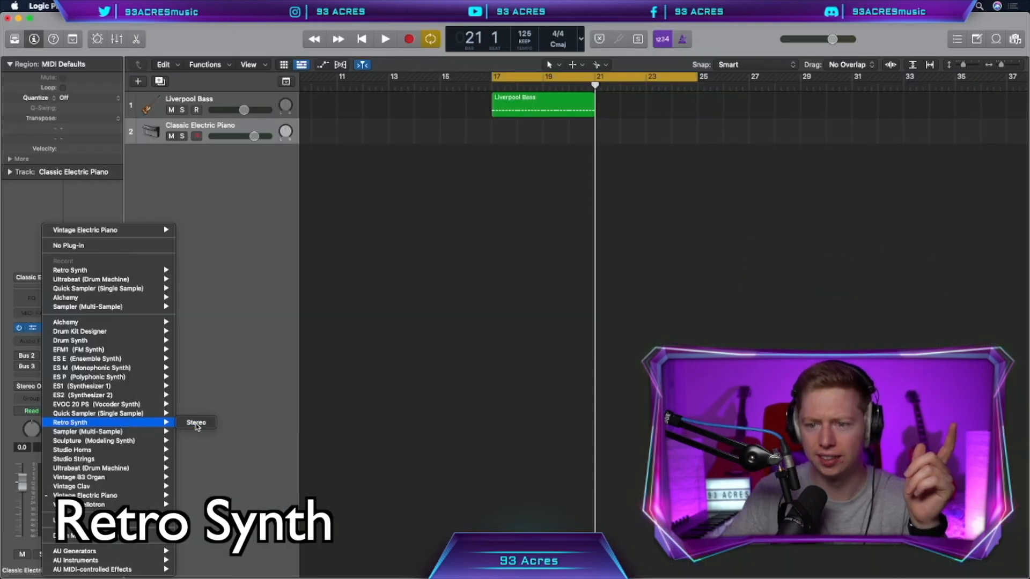
left_click(196, 423)
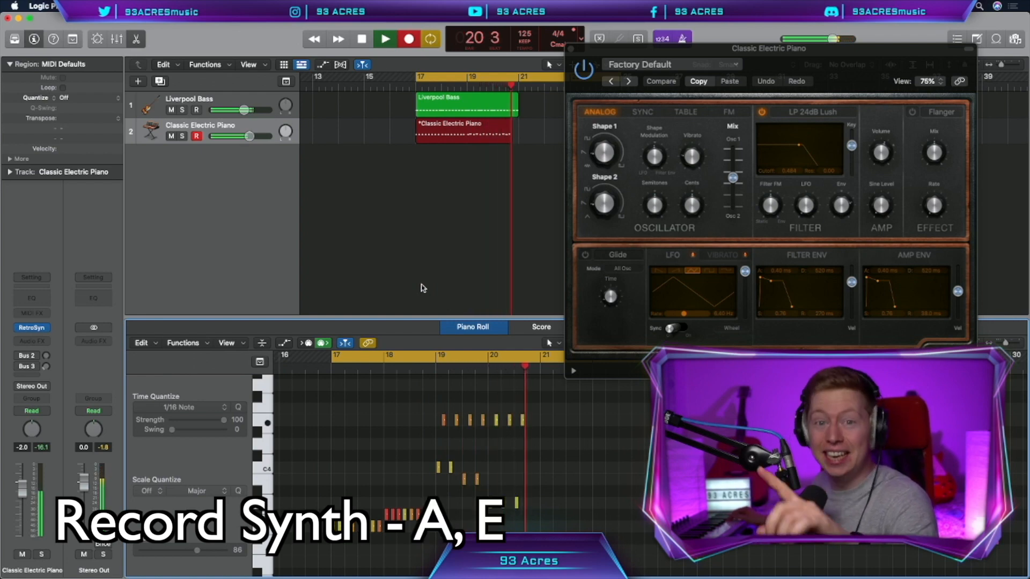
Record the synth part across bars 17 to 20 and select all of its notes.
key("space")
key("super+a")
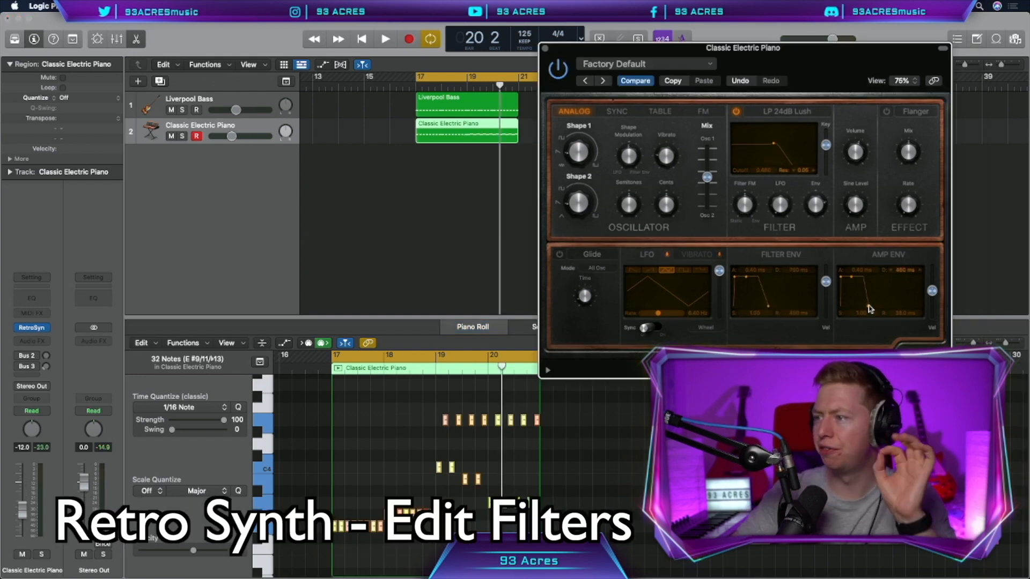
Lengthen the Retro Synth's filter envelope decay during playback, and reduce its vibrato amount.
key("space")
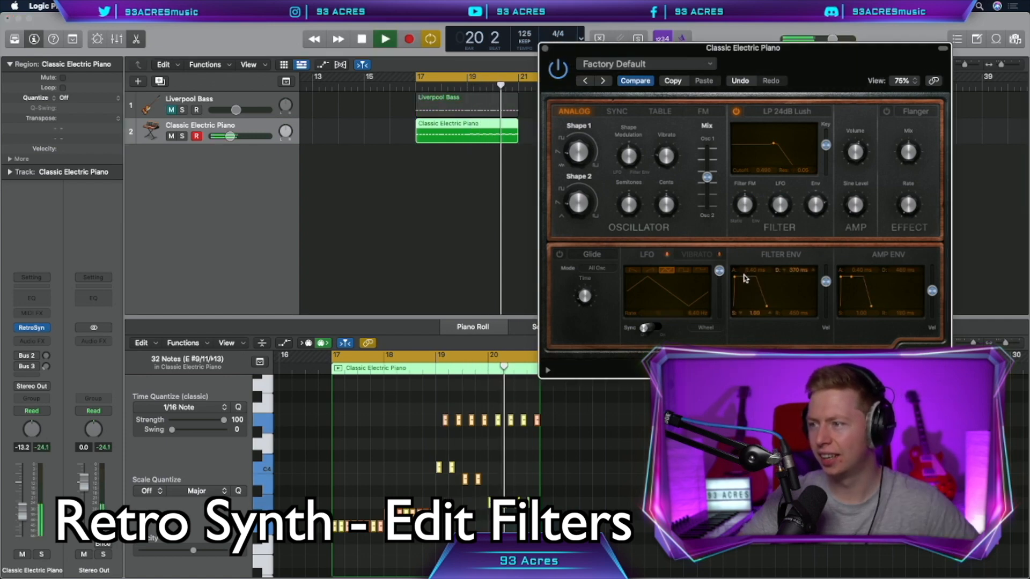
left_click_drag(746, 275, 746, 282)
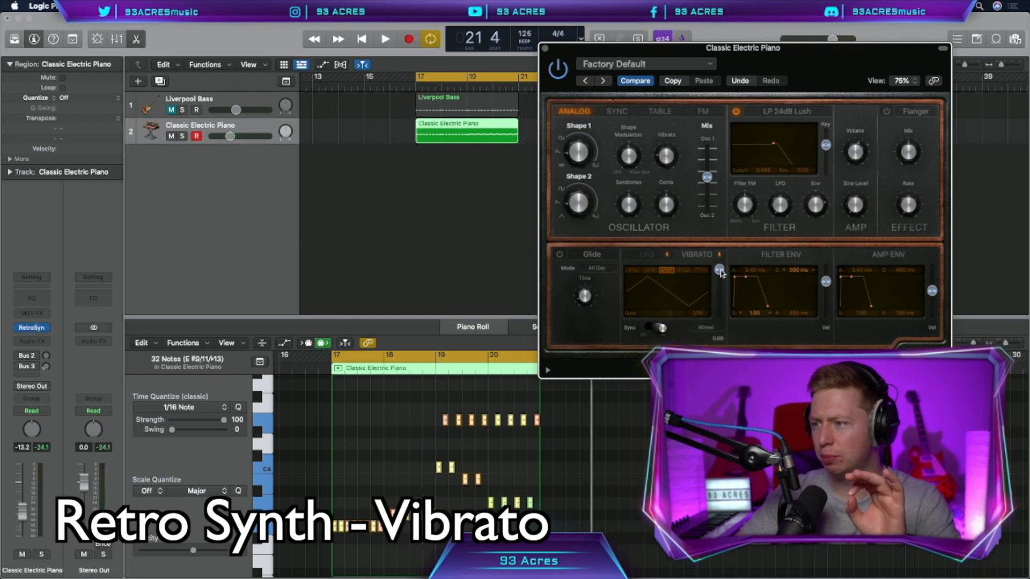
key("space")
left_click_drag(720, 277, 719, 295)
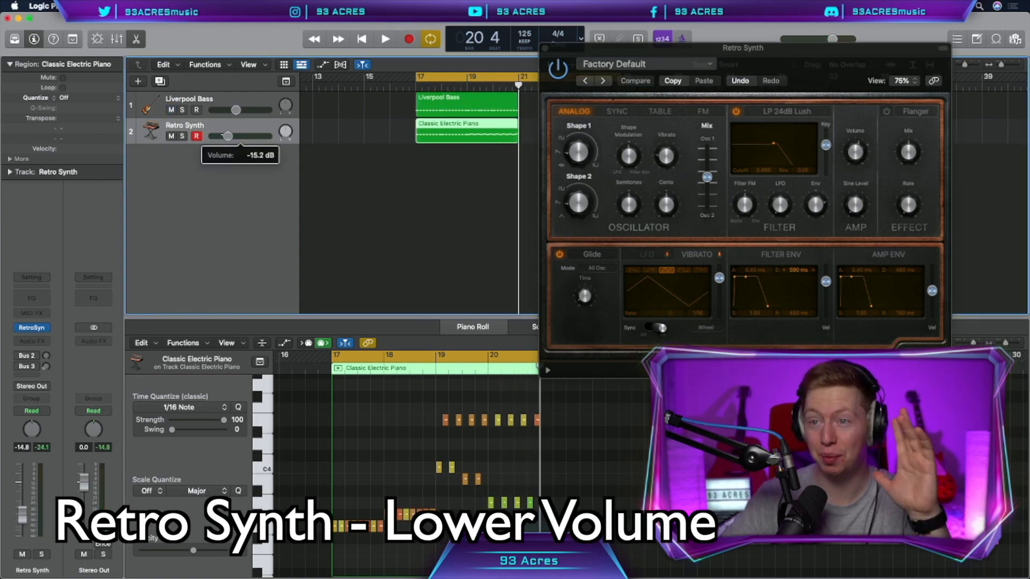
Lower the Retro Synth track's volume to -16.6 dB and put away the synth's plug-in window.
left_click_drag(226, 137, 221, 137)
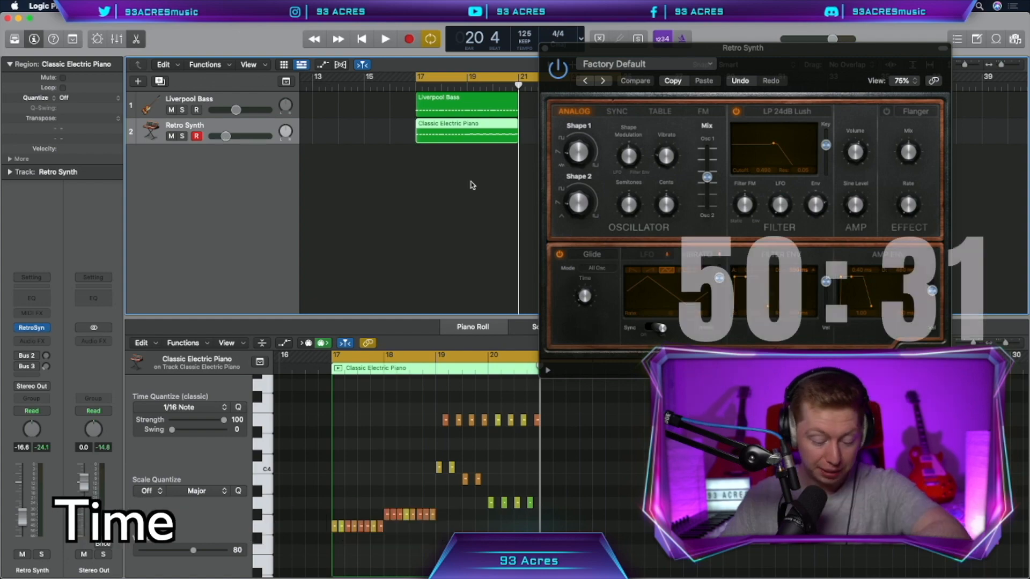
left_click_drag(564, 50, 568, 39)
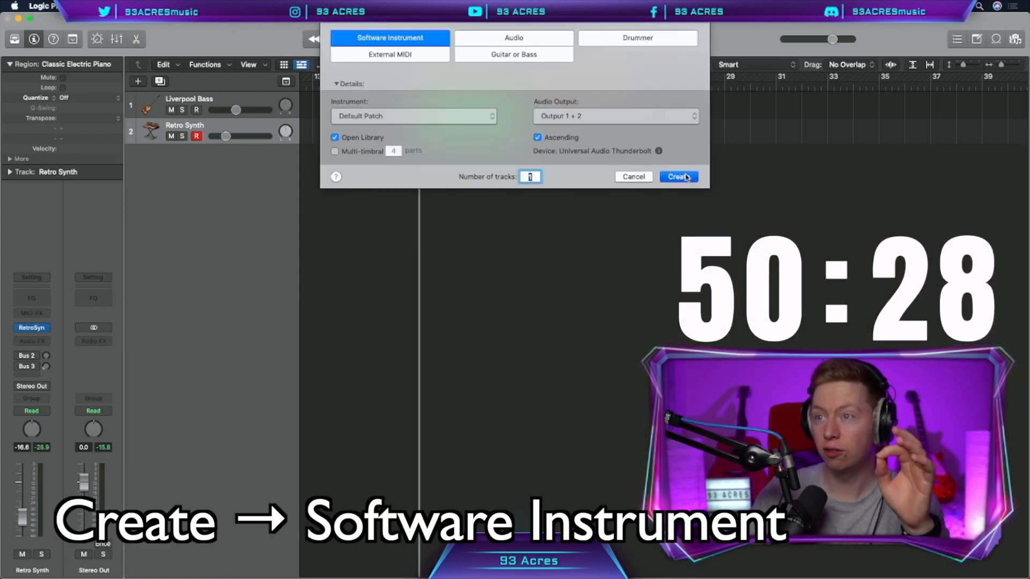
Add another software instrument track and load the Sunset+ drum kit from the Producer Kits.
key("Return")
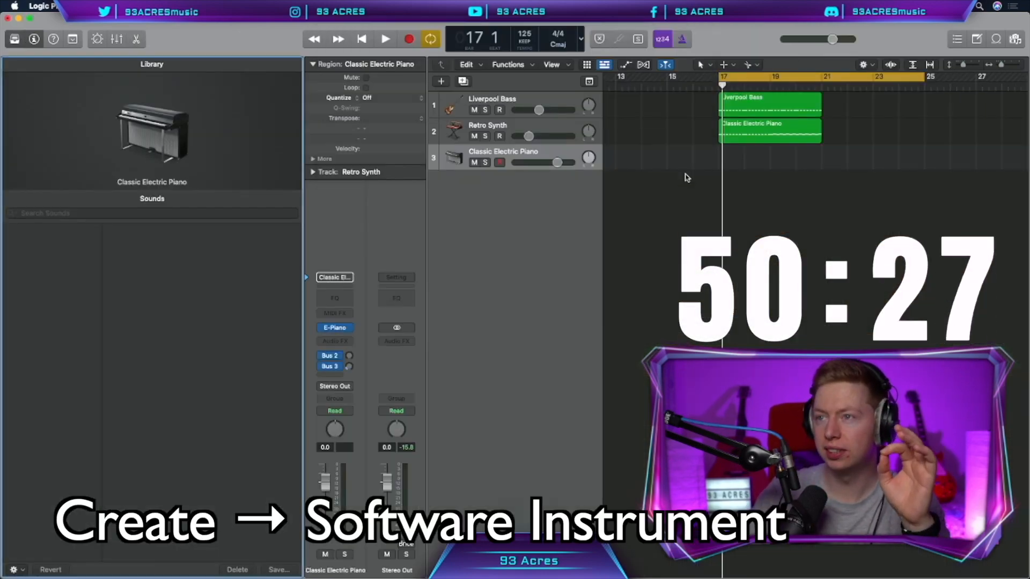
left_click(131, 455)
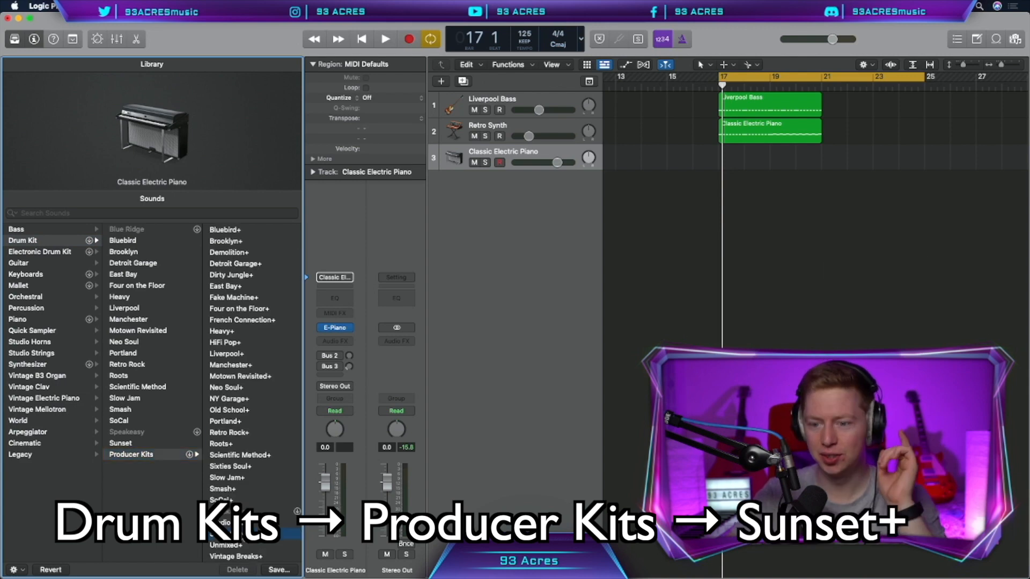
left_click(226, 534)
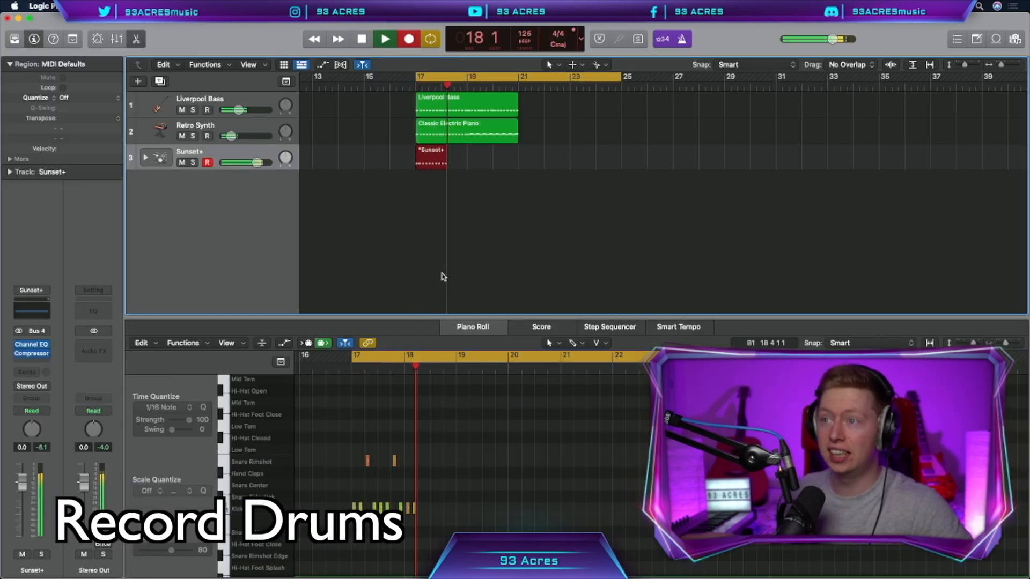
Finish recording the Sunset+ drums, and copy all the Snare Rimshot notes onto Snare Center, offset slightly late for a flam.
key("space")
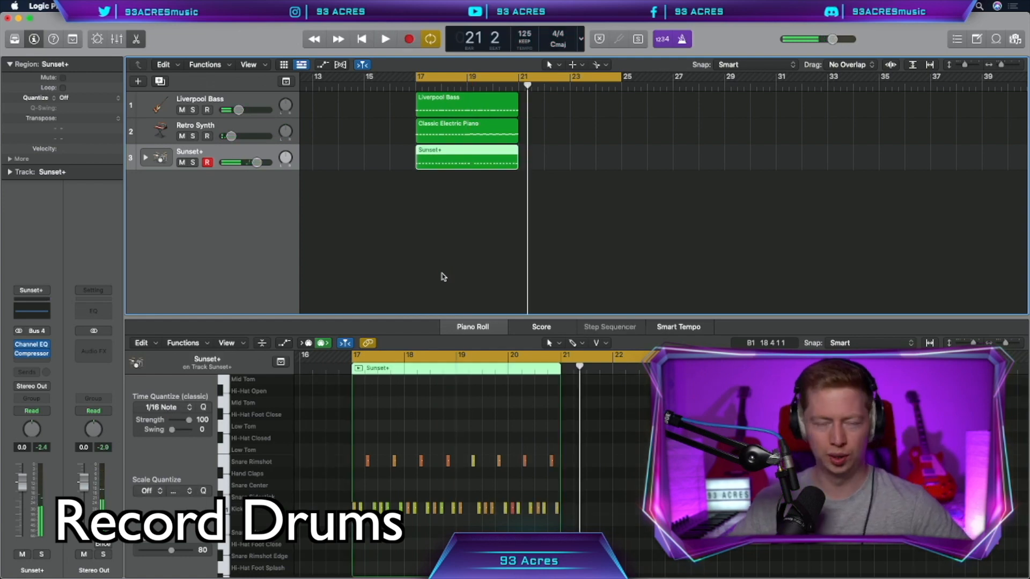
left_click_drag(350, 420, 570, 446)
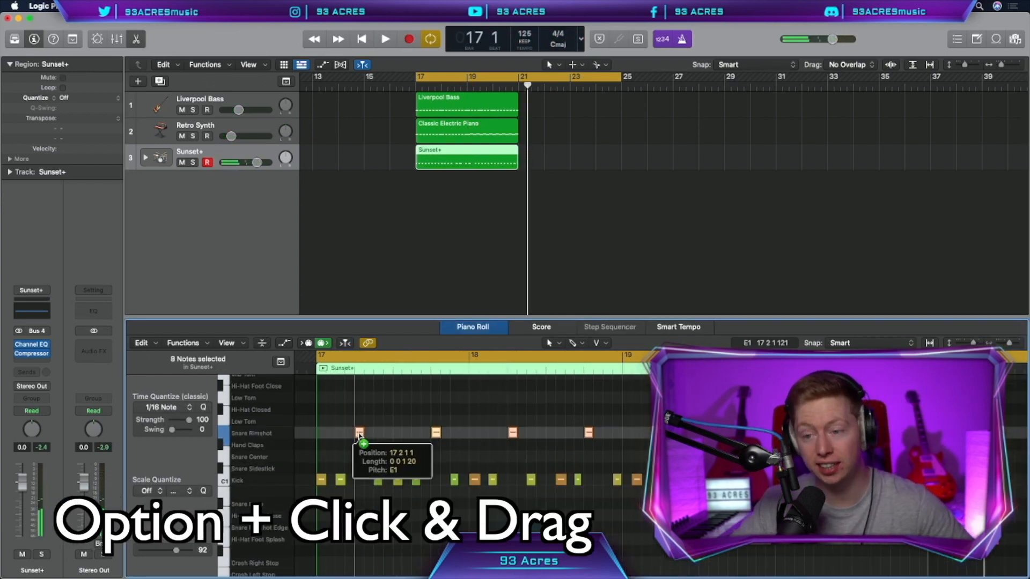
left_click_drag(359, 432, 363, 458)
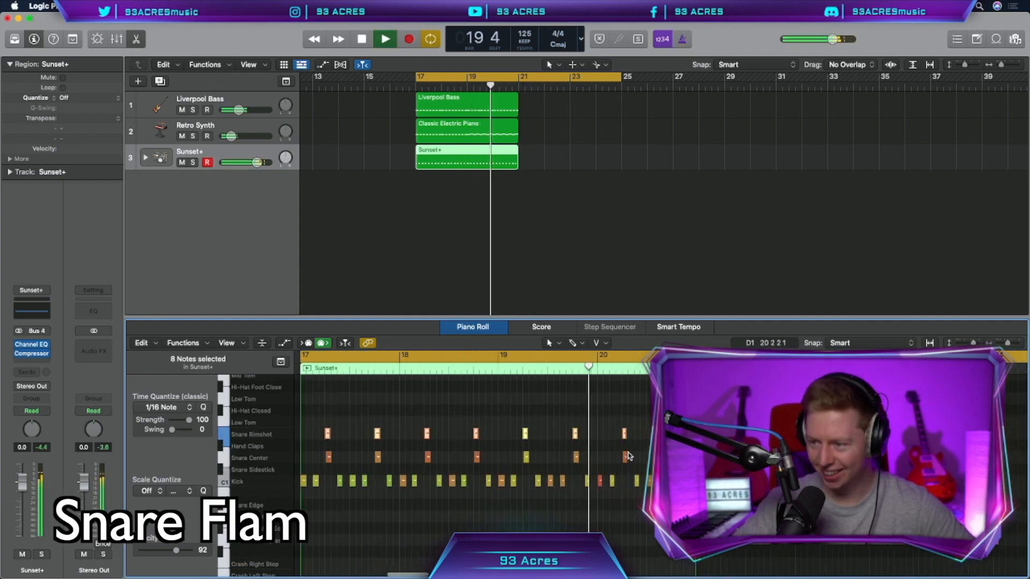
Add extra hits at the end of bar 20 by copying the last Snare Center and Snare Rimshot notes further along.
key("super+Left")
scroll(631, 456, "right", 3)
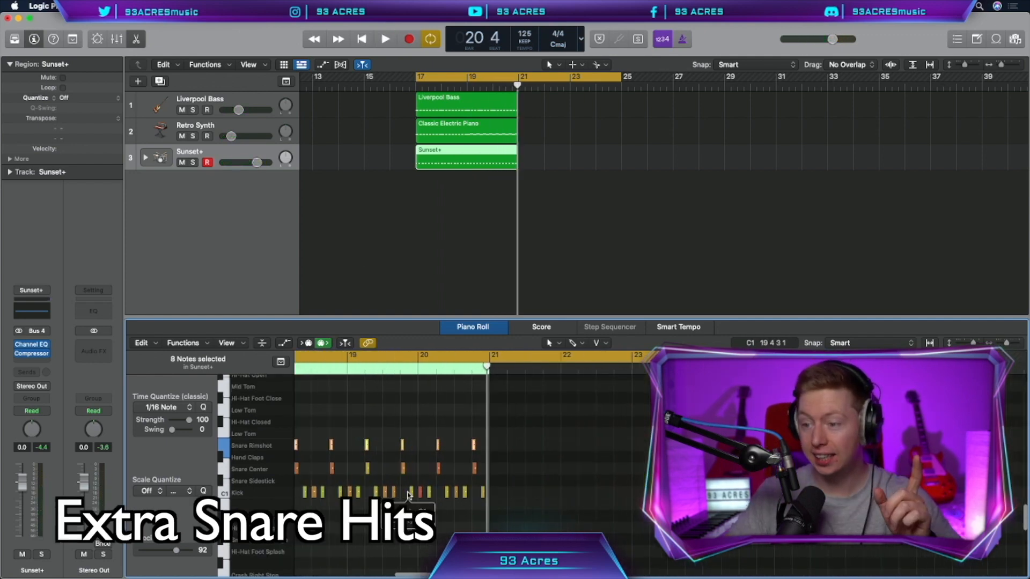
key("super+Right")
left_click(364, 470)
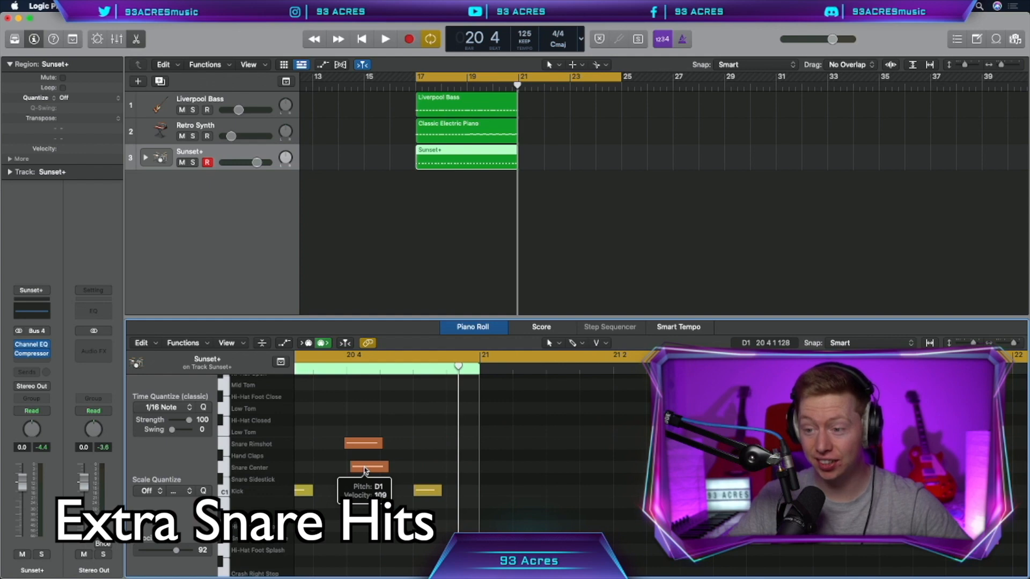
left_click_drag(365, 471, 428, 468)
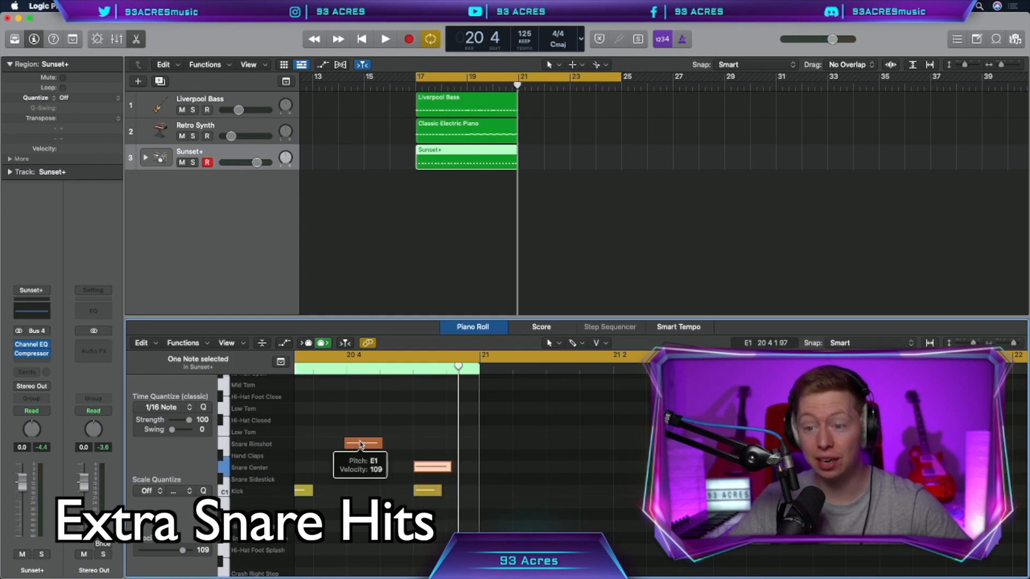
left_click_drag(361, 445, 465, 445)
Record a steady Low Tom part over bars 17 to 20 into the Sunset+ drum region.
key("super+Left")
key("space")
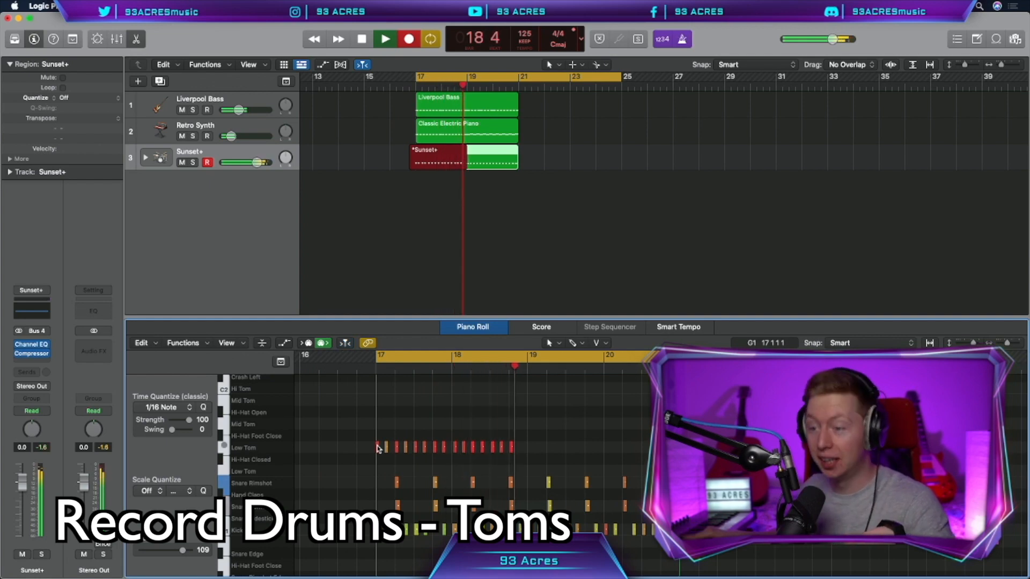
key("space")
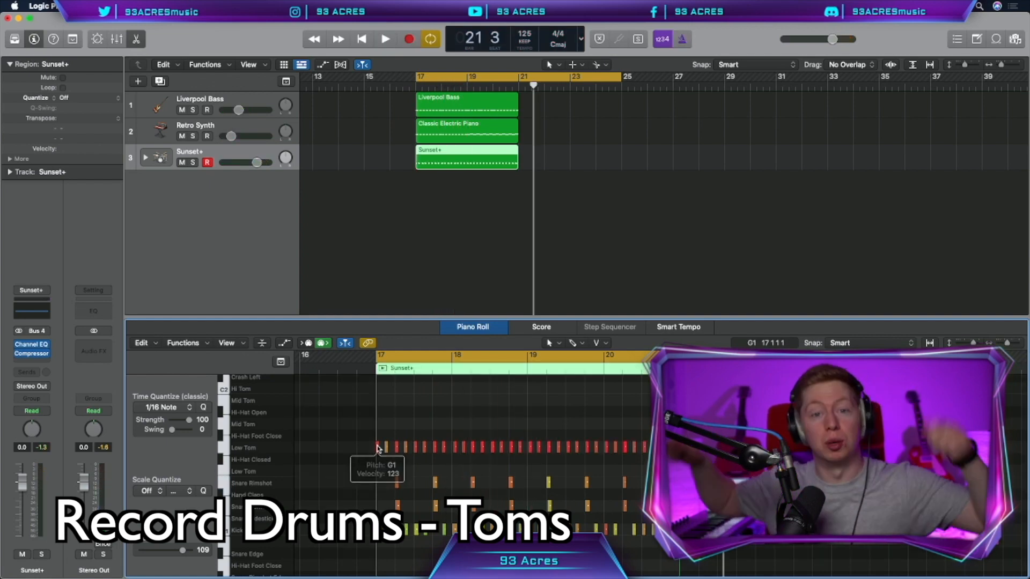
Select all the Low Tom notes and set their 1/16 Note quantize strength to 65.
left_click(223, 448)
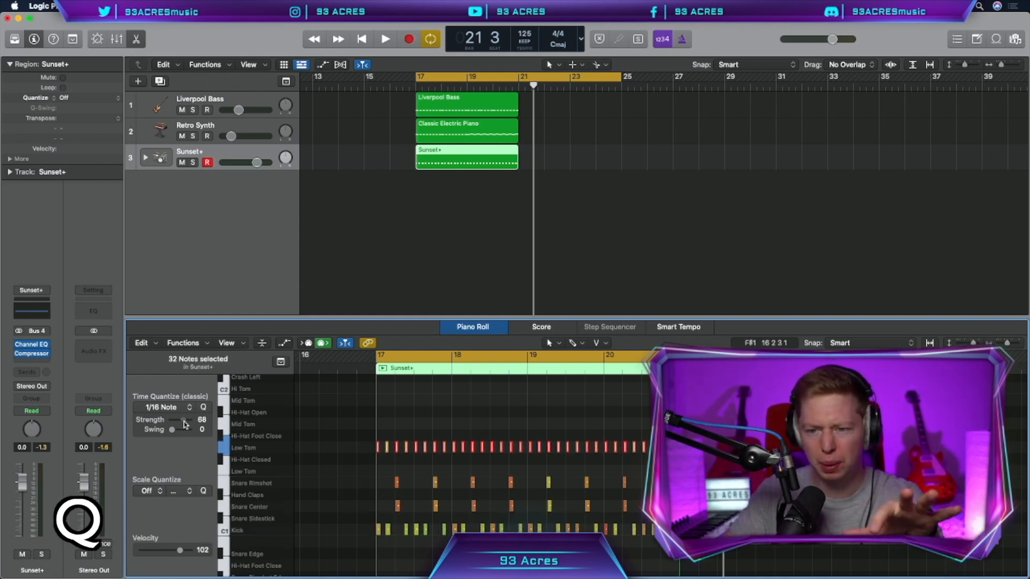
left_click_drag(186, 425, 184, 425)
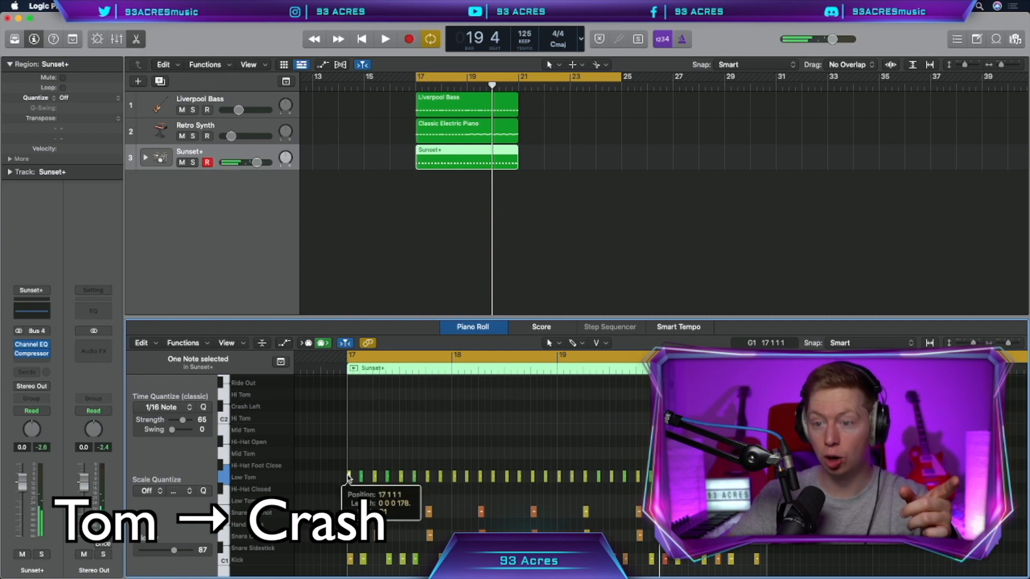
Move the Low Tom notes at 17, 19, 19 3 and 20 to Crash Left, and two pairs between the bar 19–20 crashes to Ride Out.
left_click_drag(349, 476, 351, 421)
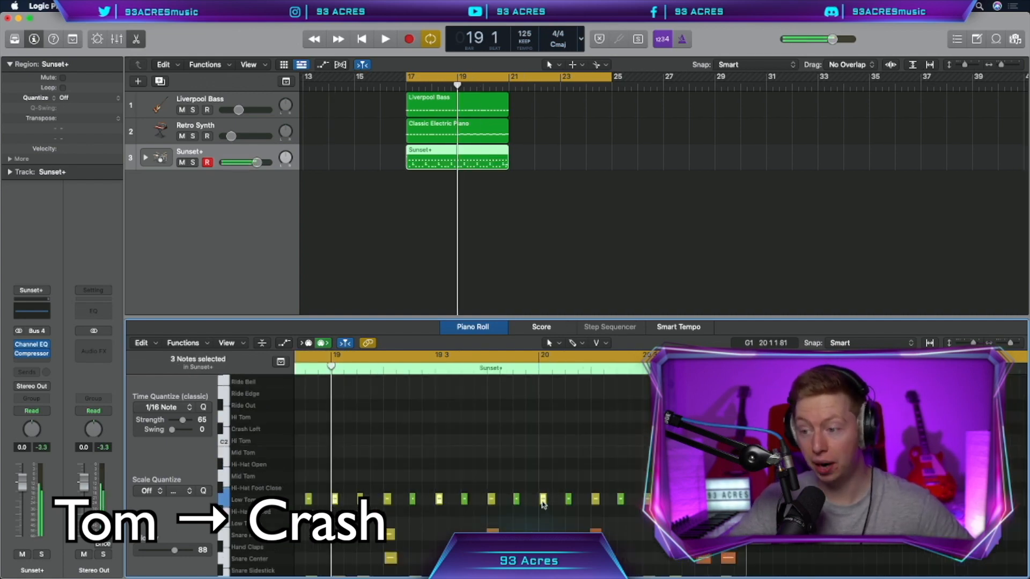
left_click_drag(543, 500, 543, 428)
left_click_drag(383, 484, 417, 500)
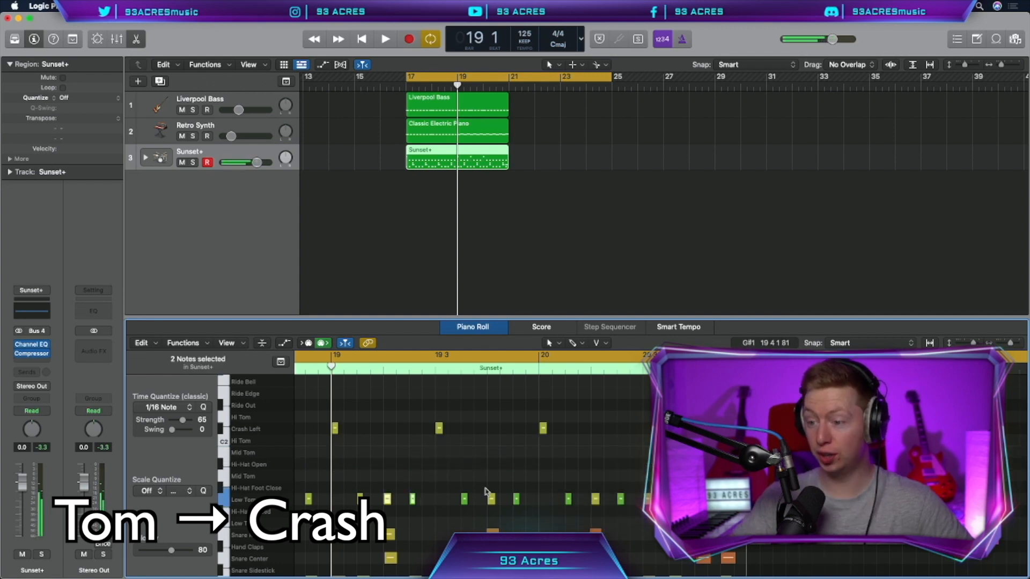
left_click_drag(516, 499, 476, 405)
key("super+Left")
key("space")
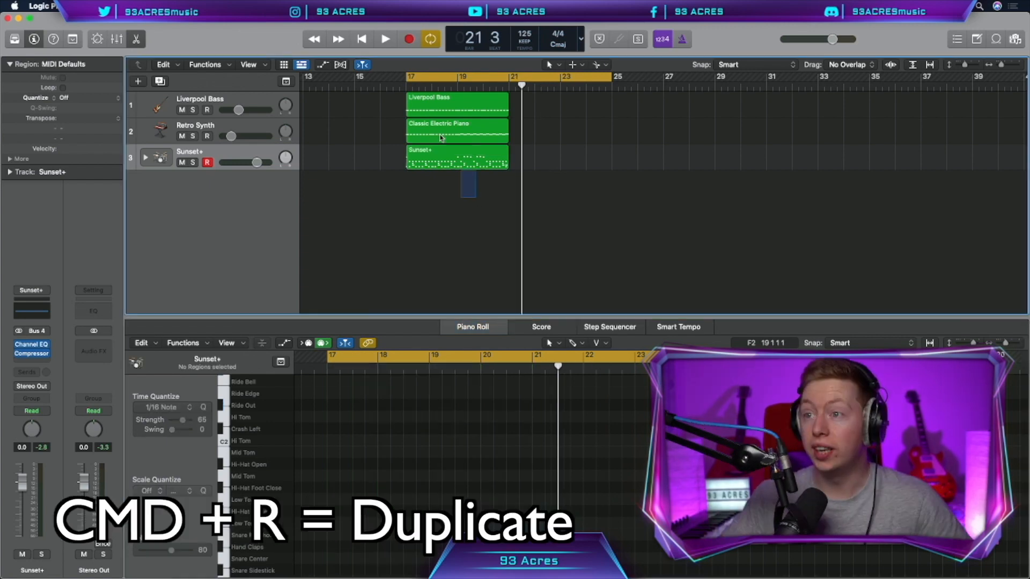
Select the bass, synth and drum regions and repeat them directly after bar 20.
left_click_drag(477, 198, 427, 106)
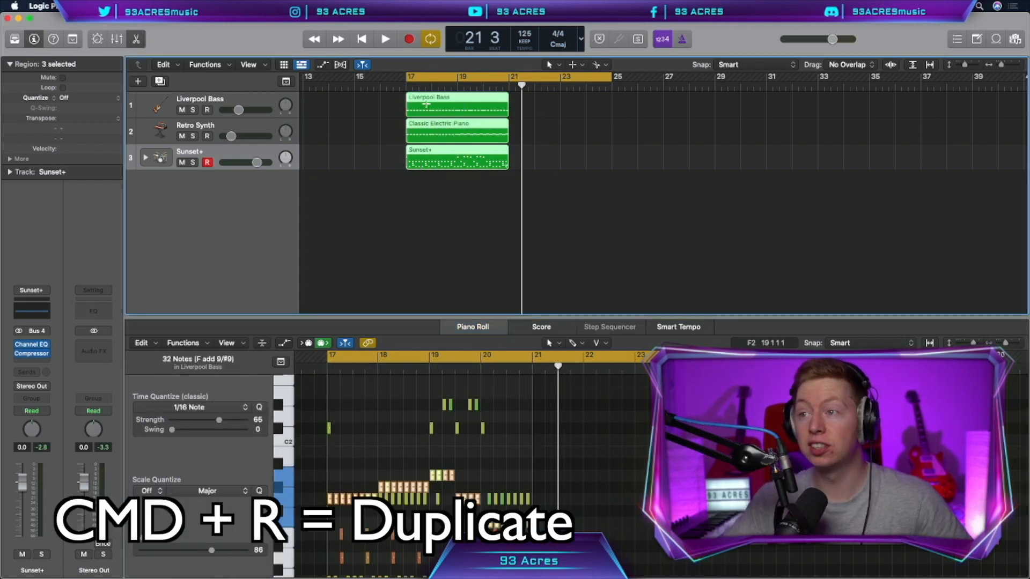
key("super+r")
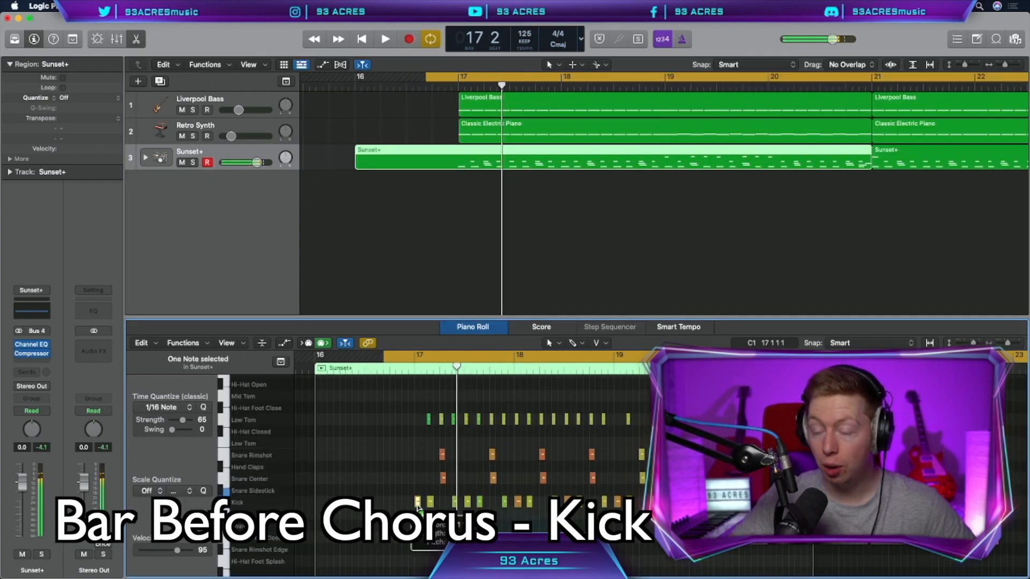
Copy the first kick note back to 16 4 3 before the chorus, and duplicate it up to the crash.
left_click(417, 504)
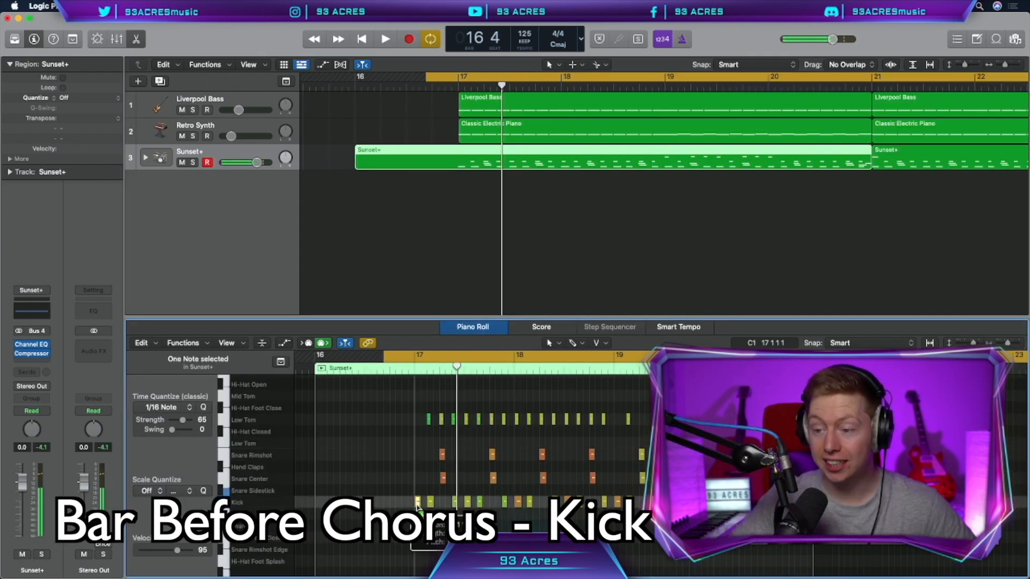
left_click_drag(406, 504, 407, 506)
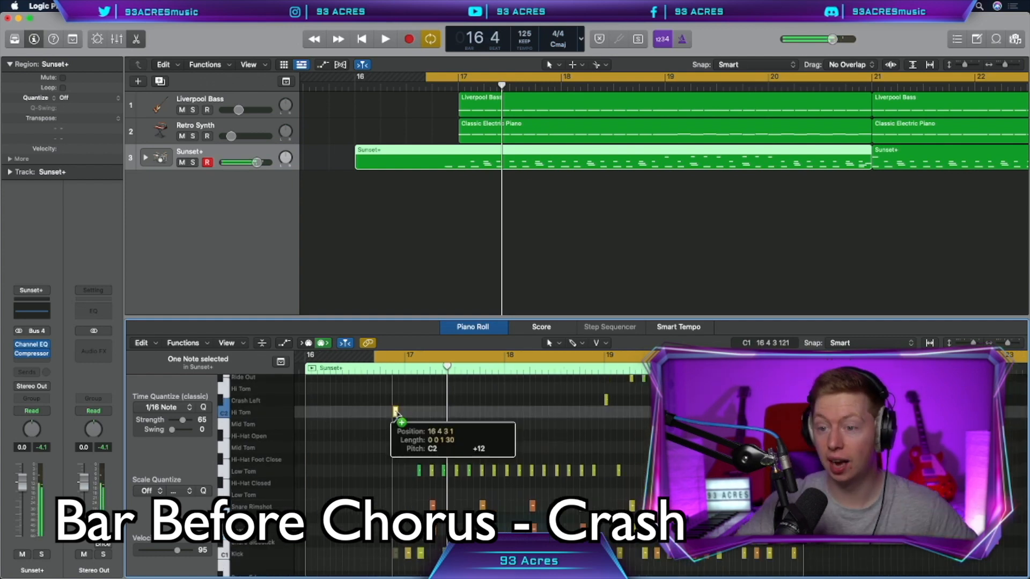
left_click_drag(398, 417, 397, 408)
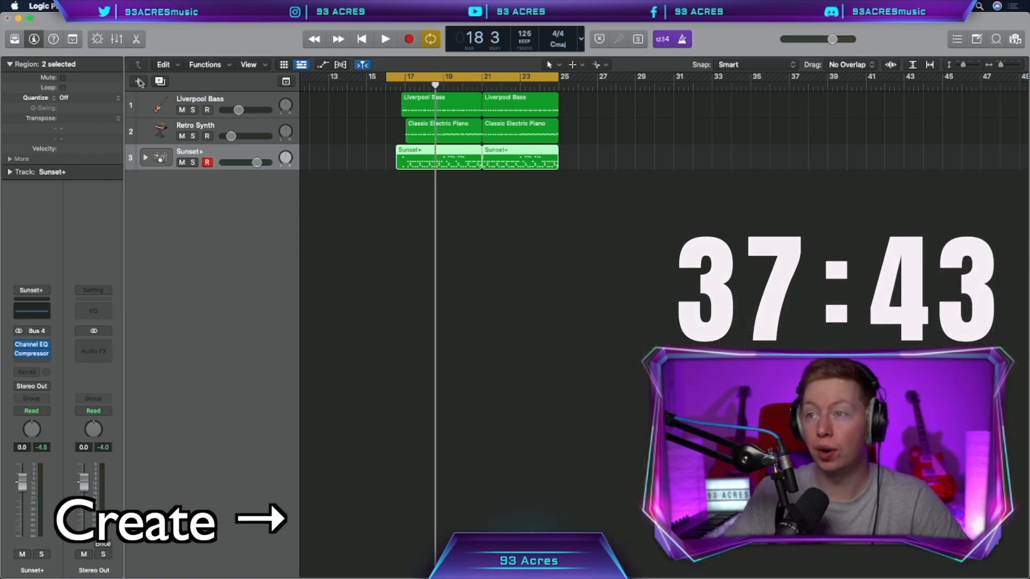
Create one audio track for the acoustic guitar and pan it to the left.
key("alt+super+n")
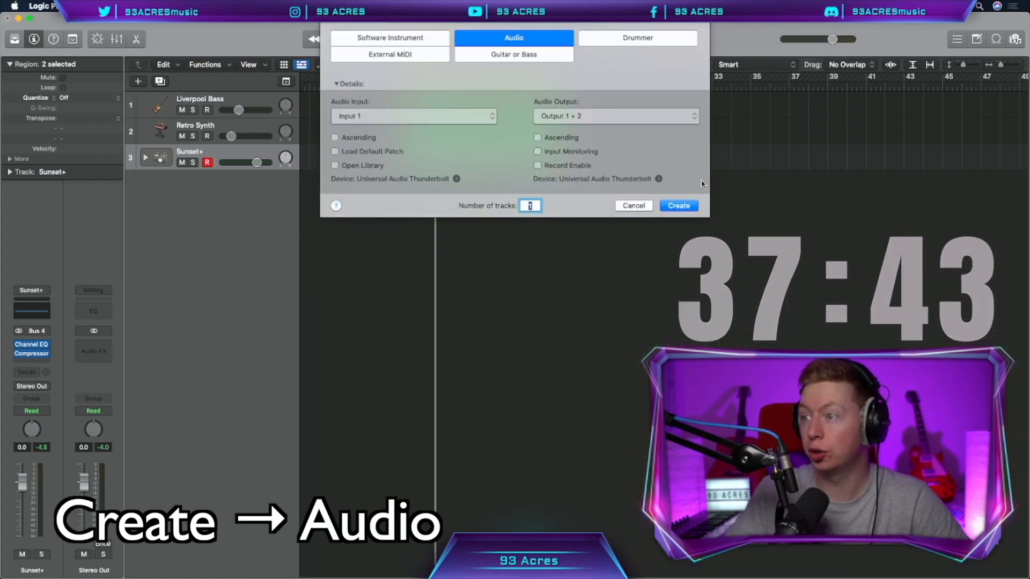
key("Return")
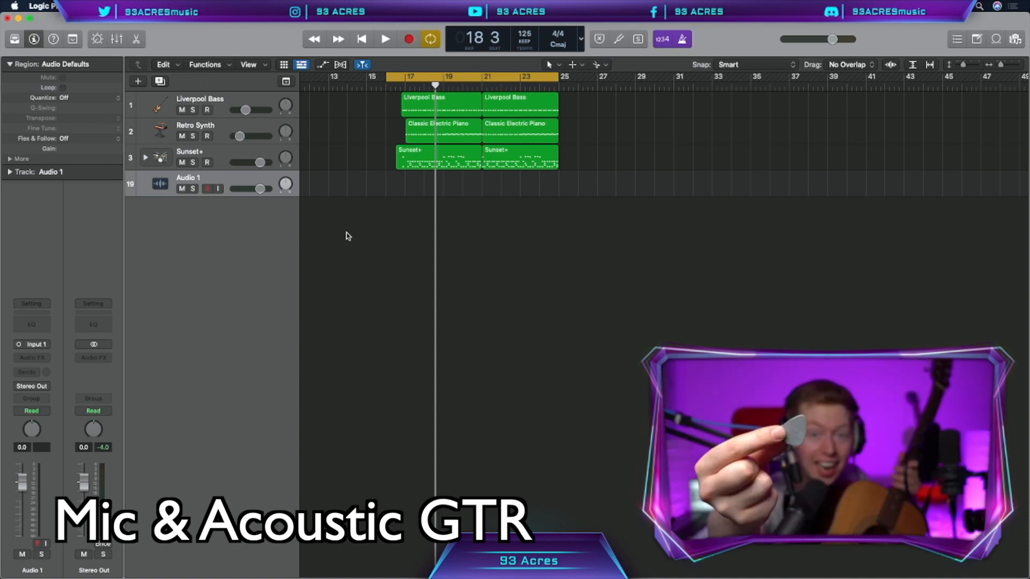
left_click(285, 184)
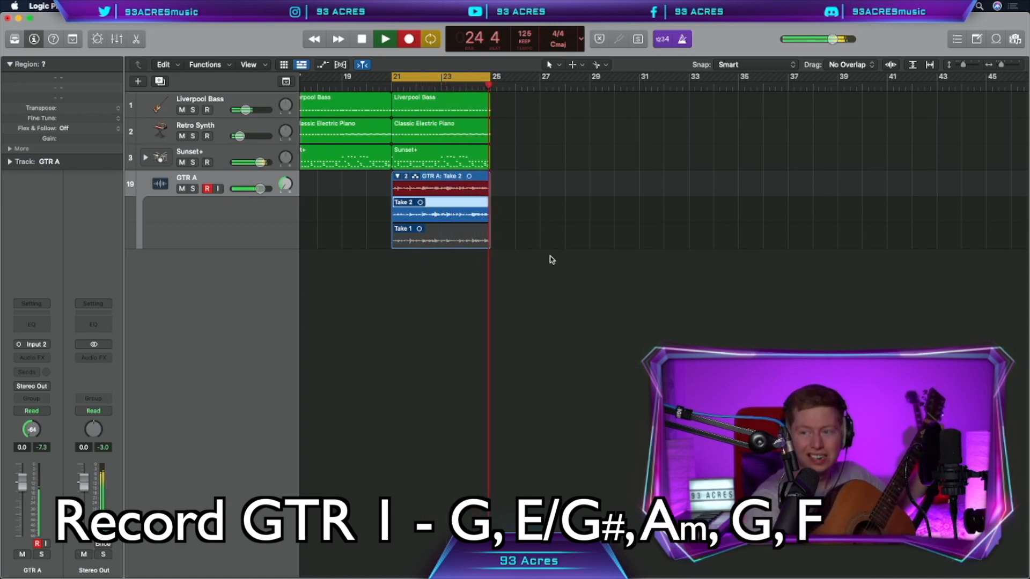
Stop recording the acoustic guitar and unpack the GTR A take folder to new tracks.
key("space")
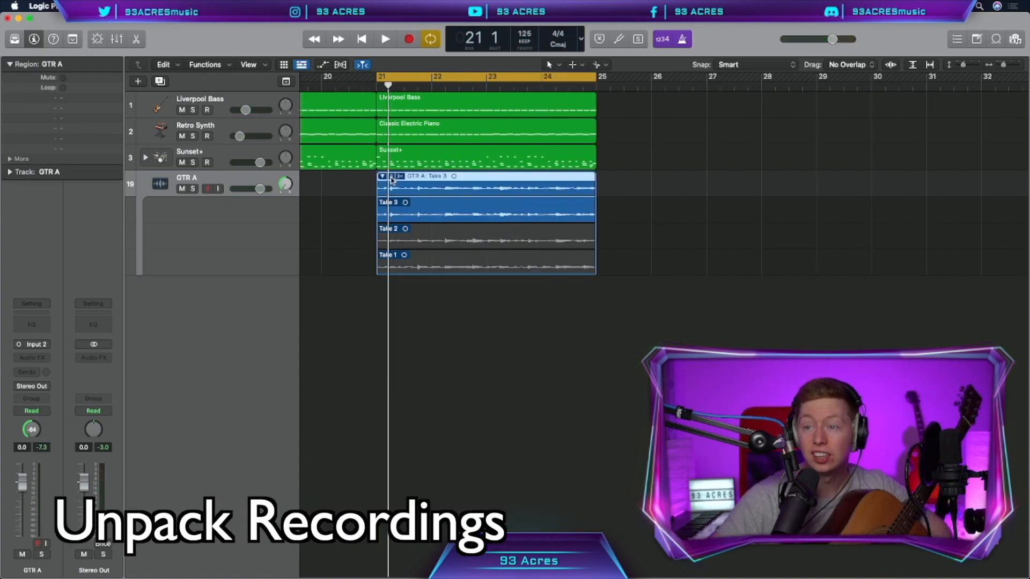
left_click(392, 177)
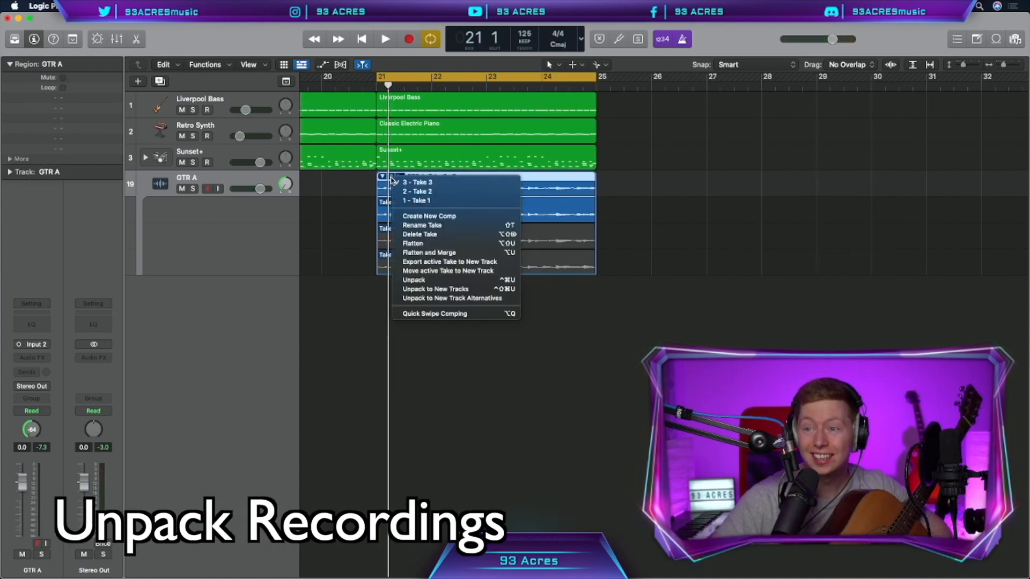
left_click(482, 290)
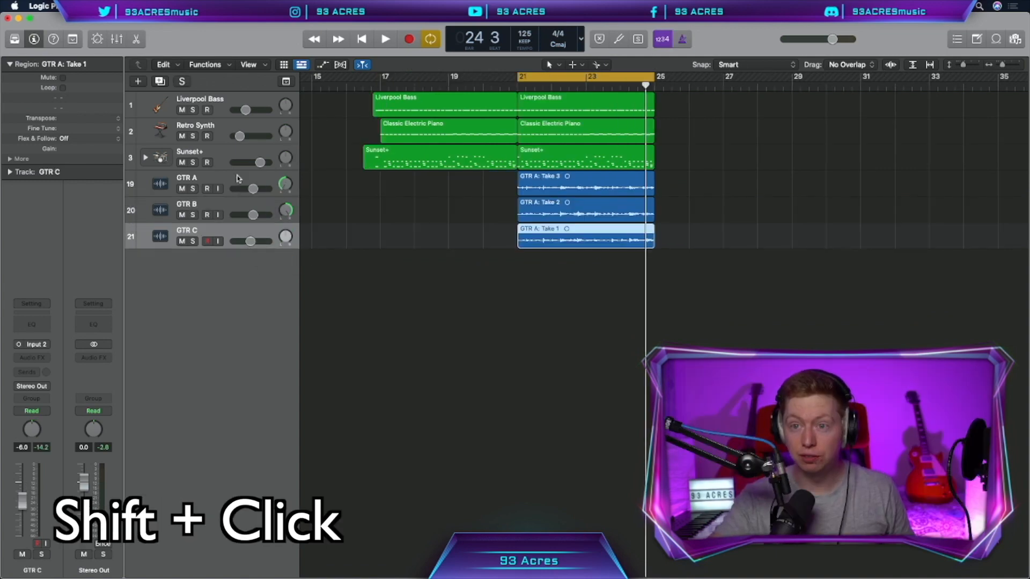
Group the GTR A, GTR B and GTR C tracks into a track stack named Guitar Group.
left_click(238, 179, "shift")
key("super+shift+g")
double_click(238, 178)
type("Guitar Group")
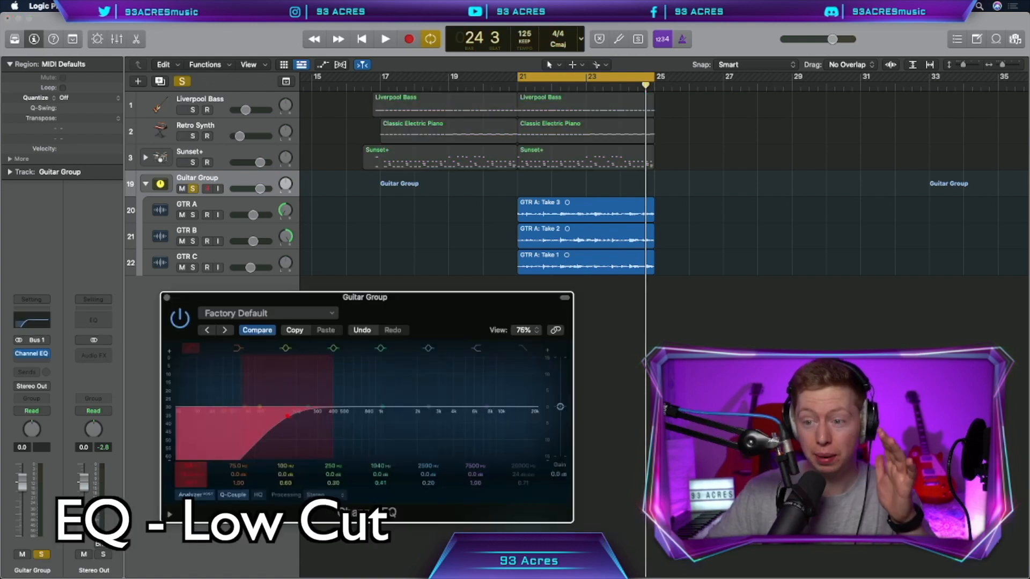
Adjust the low cut and lift the upper frequencies in the Guitar Group's Channel EQ, and copy the three guitar regions back to bar 17.
left_click_drag(285, 416, 290, 423)
left_click_drag(475, 406, 451, 390)
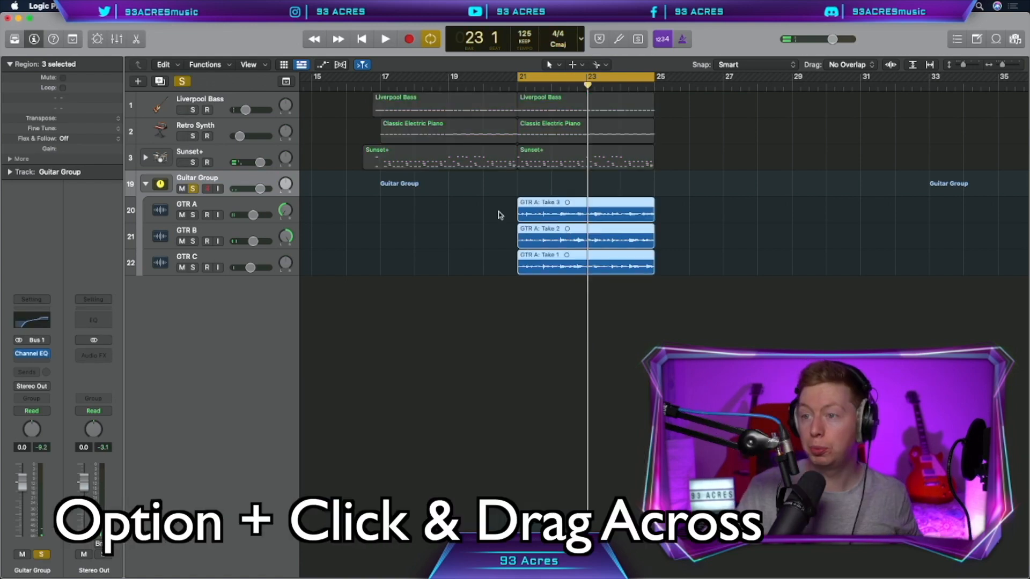
left_click_drag(534, 217, 464, 218)
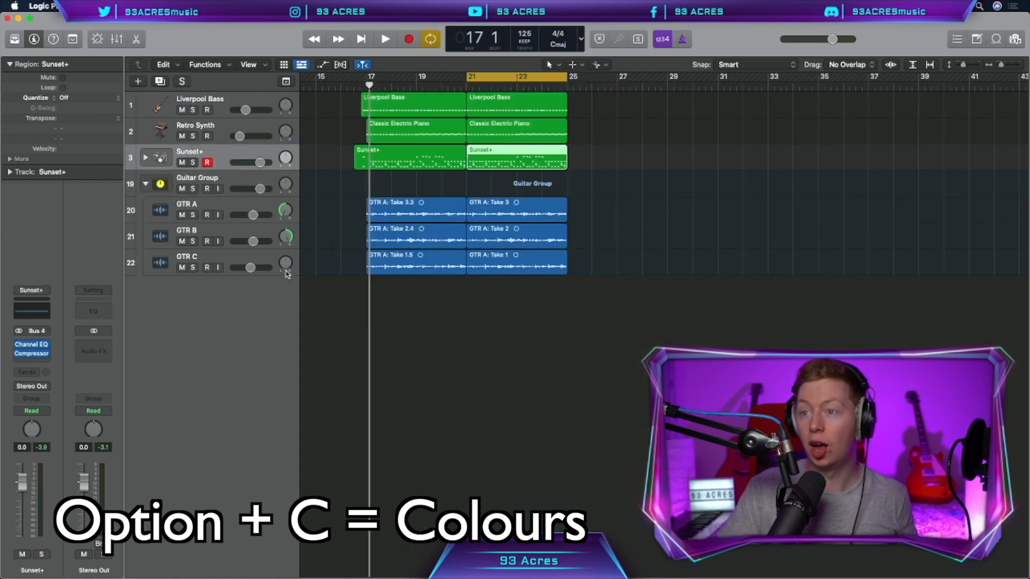
Color the Sunset+ regions yellow, the Retro Synth regions red and the Liverpool Bass regions dark red.
key("alt+c")
left_click(409, 167, "shift")
left_click(239, 353)
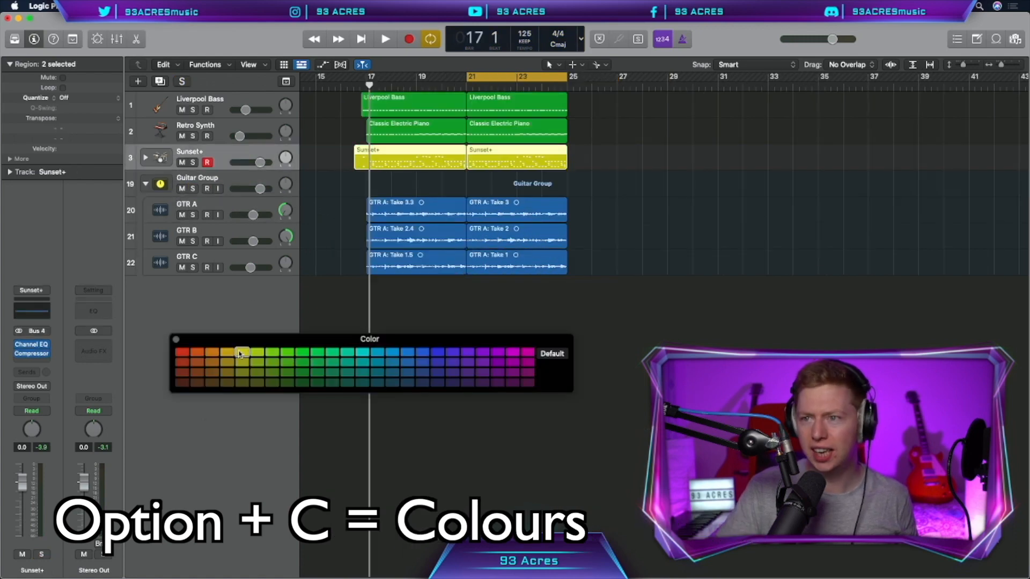
left_click_drag(343, 131, 486, 136)
left_click(183, 353)
left_click_drag(343, 106, 486, 107)
left_click(182, 382)
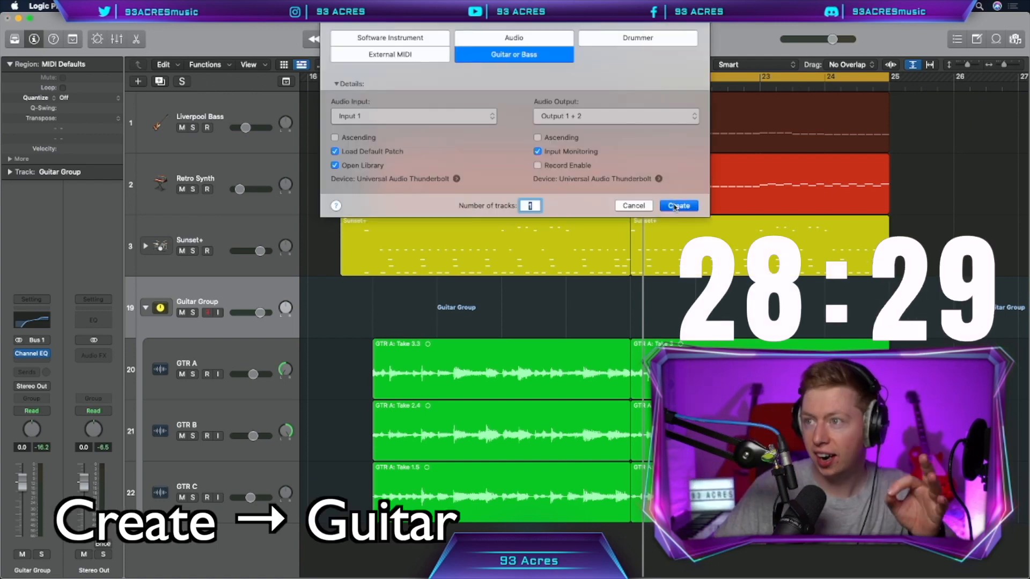
Create one Guitar or Bass track with the Arena Ready distorted guitar patch and pan it to -30.
left_click(677, 206)
left_click(129, 253)
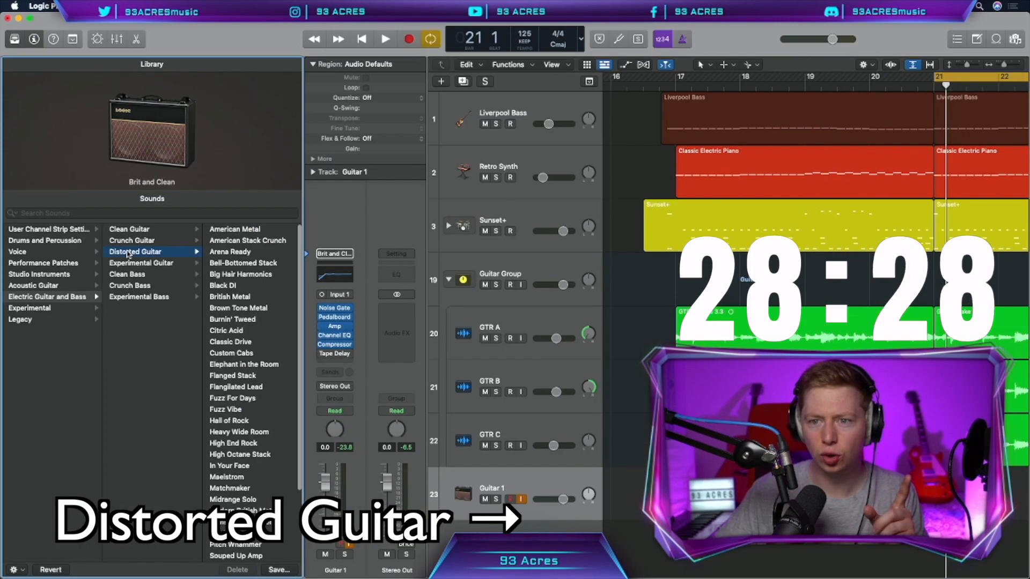
left_click(230, 252)
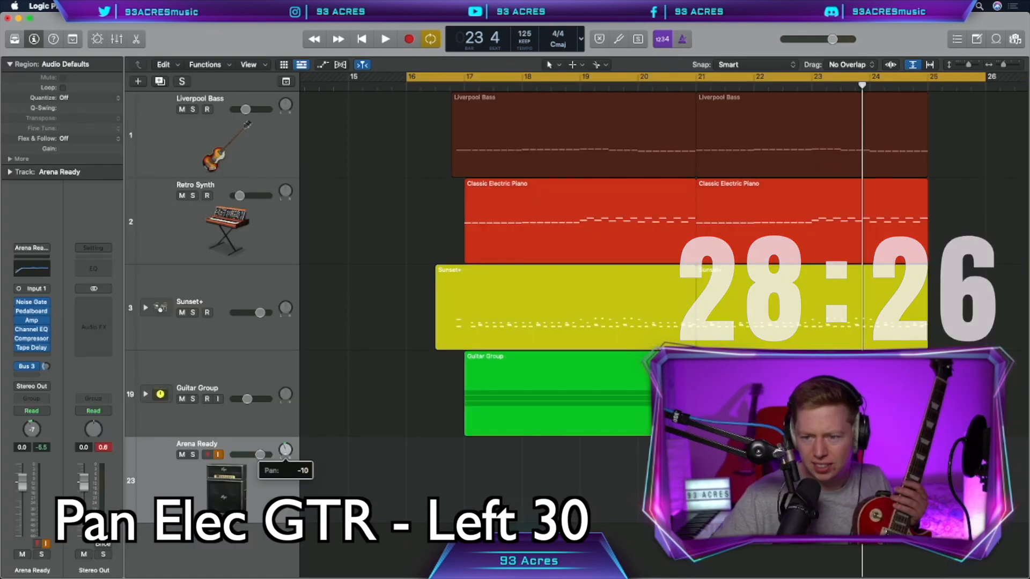
left_click_drag(285, 451, 285, 459)
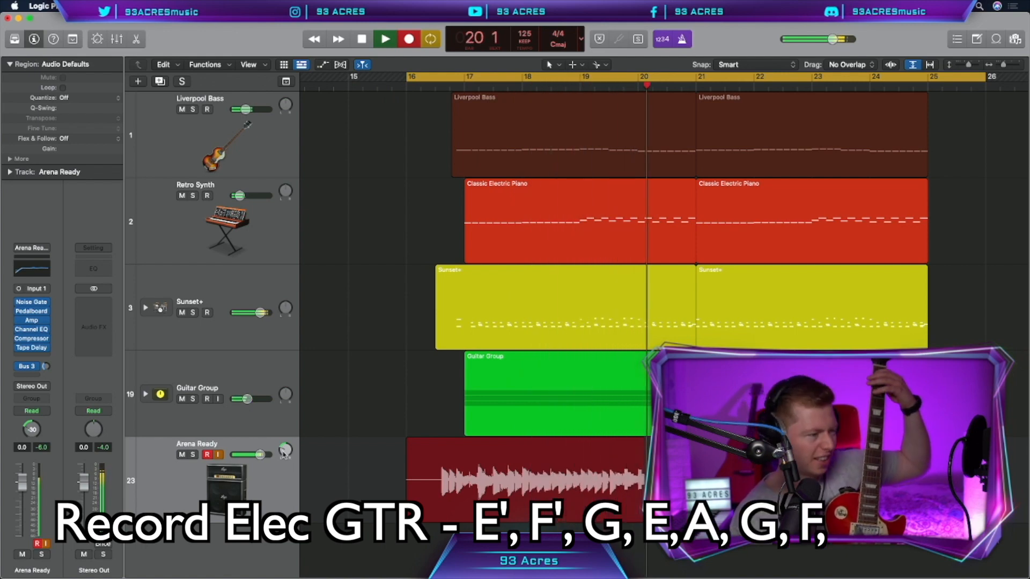
Split the recorded Arena Ready region at bar 21, delete the second part and copy the first part to bar 21.
key("space")
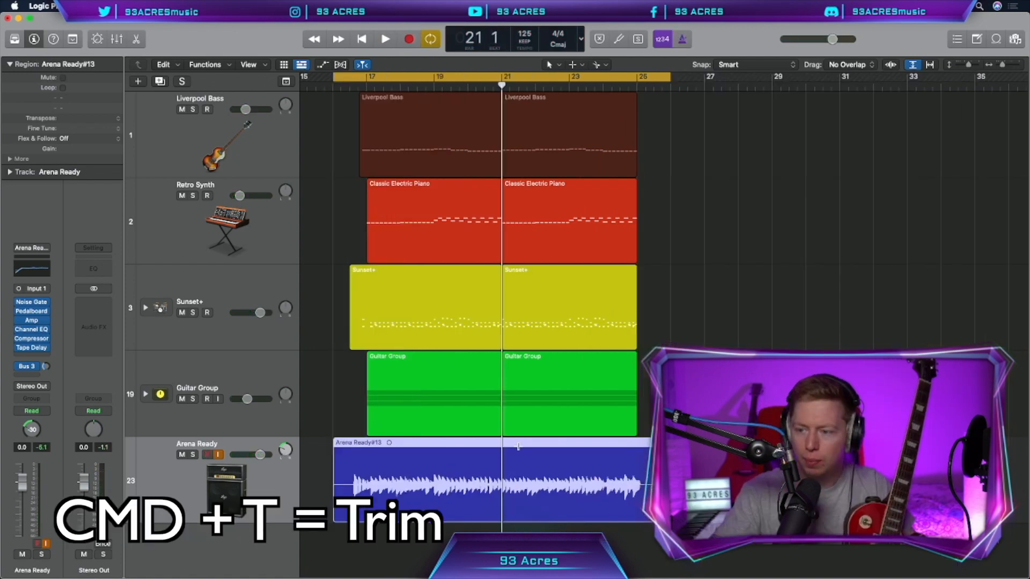
key("super+t")
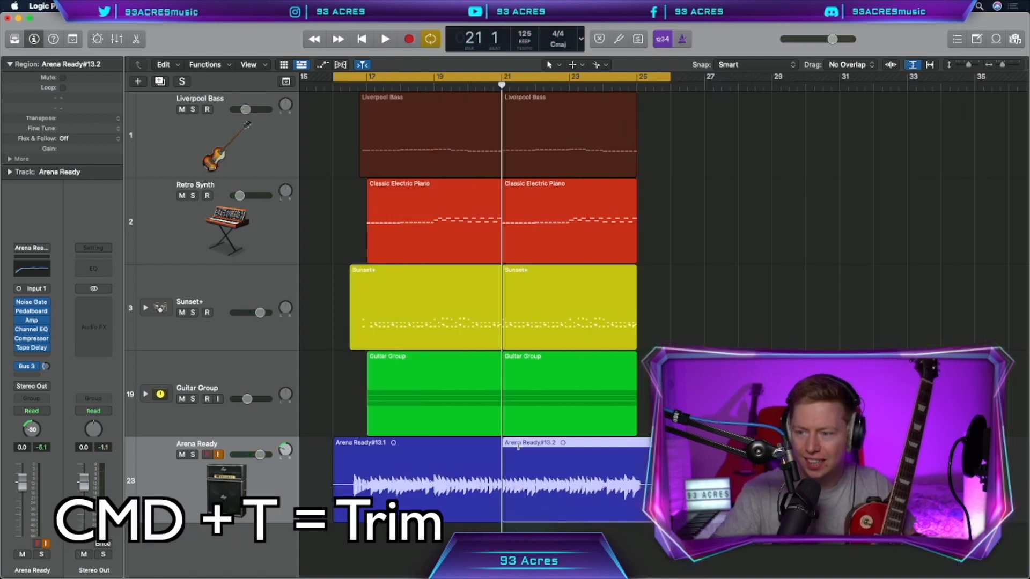
key("Delete")
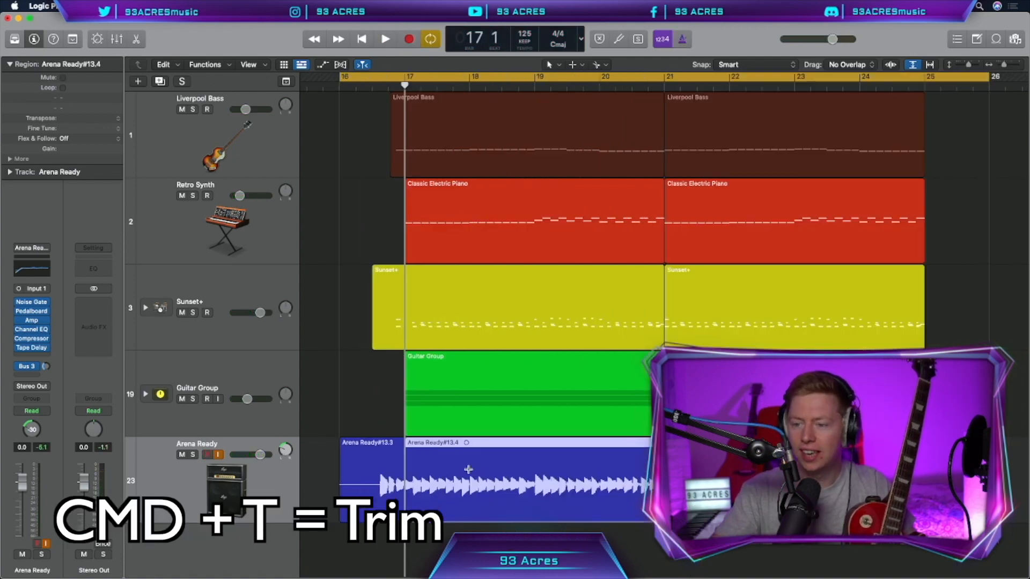
left_click_drag(423, 502, 570, 504)
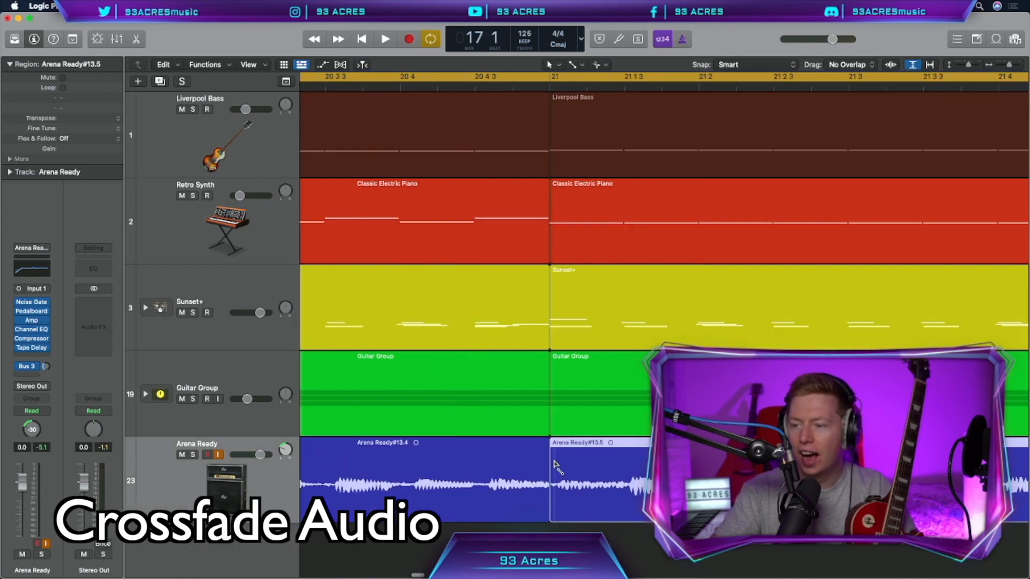
Pan the duplicated Arena Ready track to +20 and record the high-octave electric guitar on it.
left_click(286, 464)
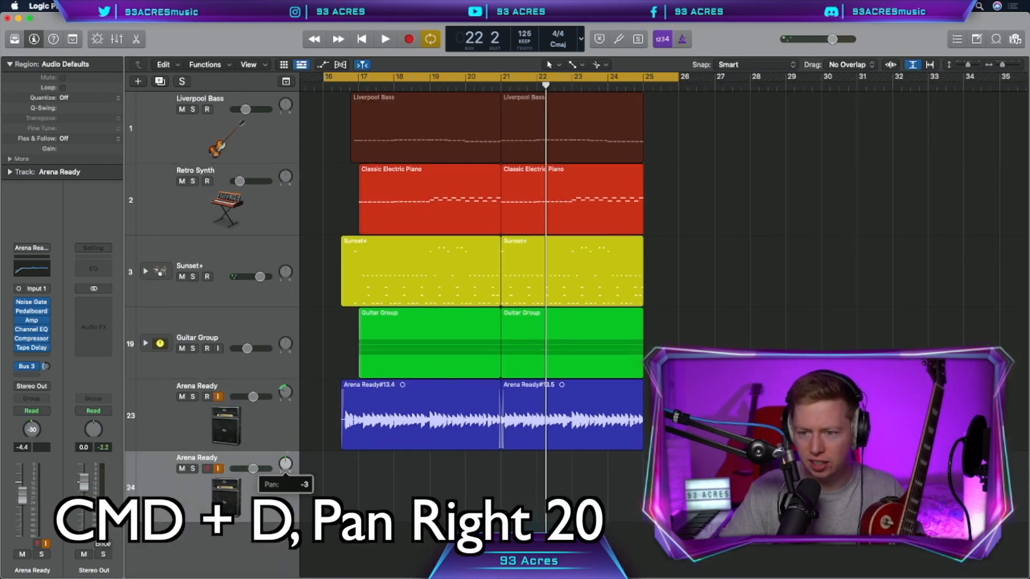
left_click_drag(285, 463, 386, 467)
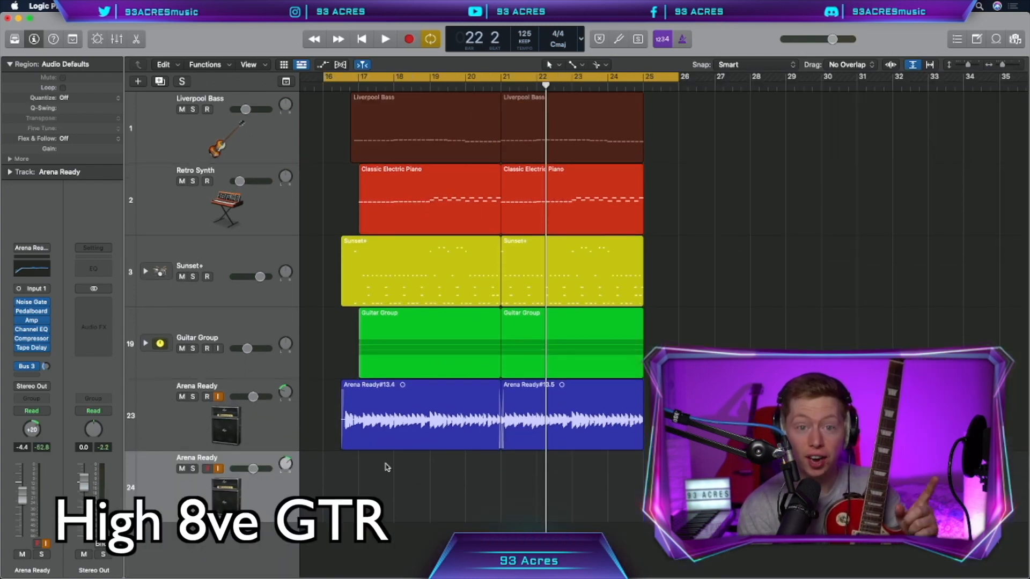
key("r")
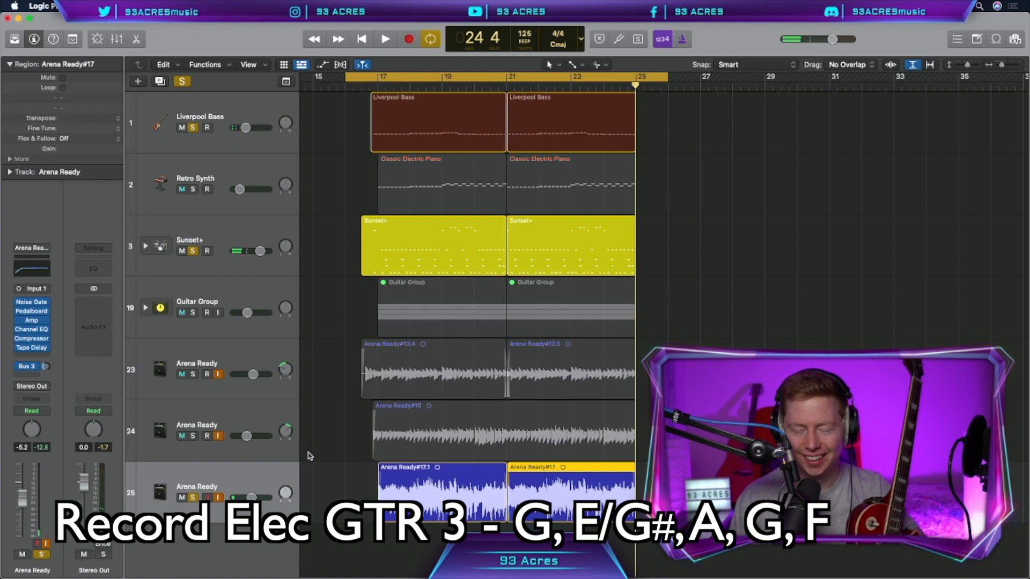
Group the three Arena Ready tracks into a track stack named Electric Group.
key("super+Right")
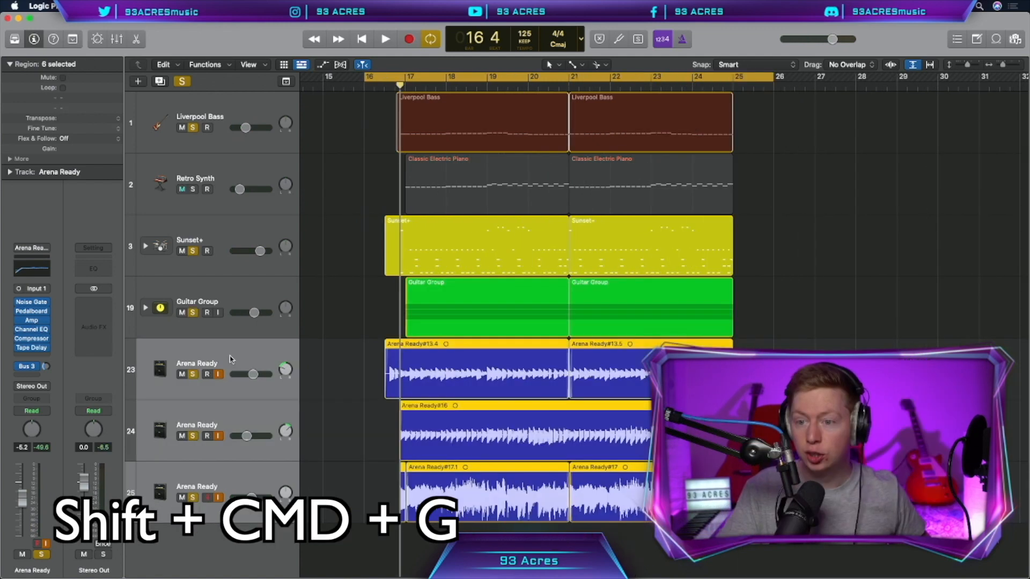
key("super+shift+g")
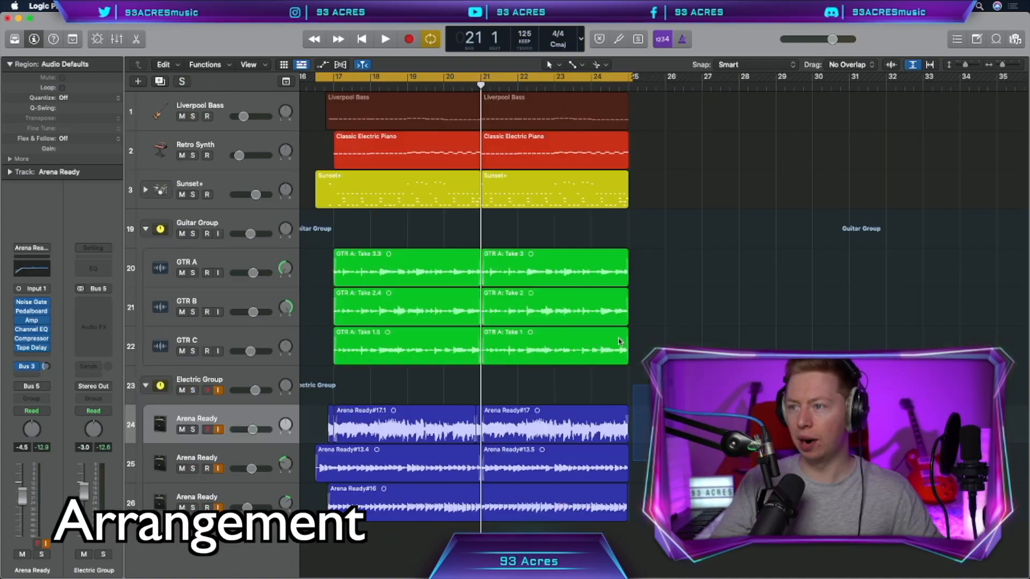
Repeat the chorus regions directly after bar 24, and shorten the last copies to end at bar 30.
left_click_drag(511, 131, 659, 132)
key("super+r")
key("super+Left")
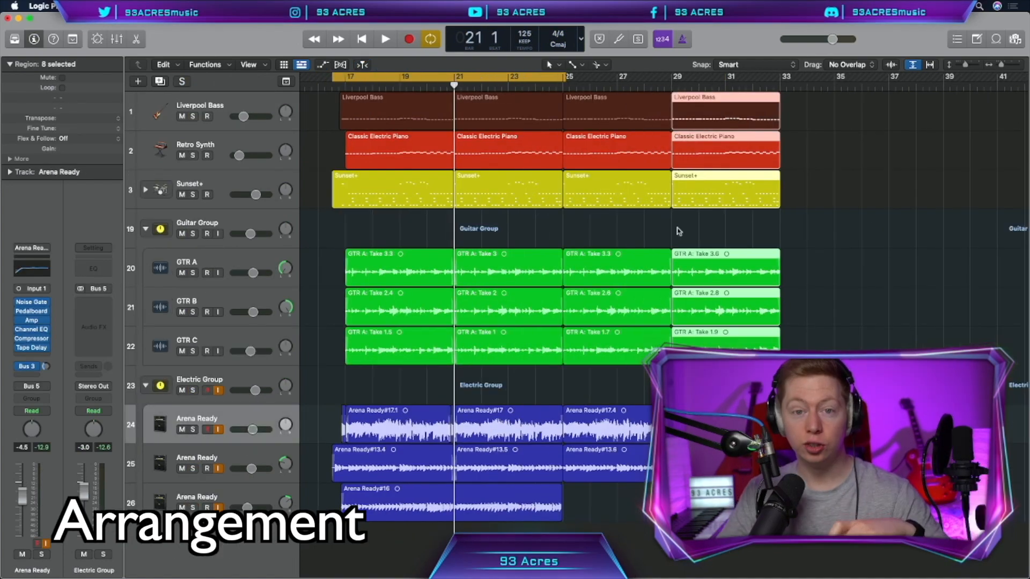
left_click_drag(780, 153, 698, 153)
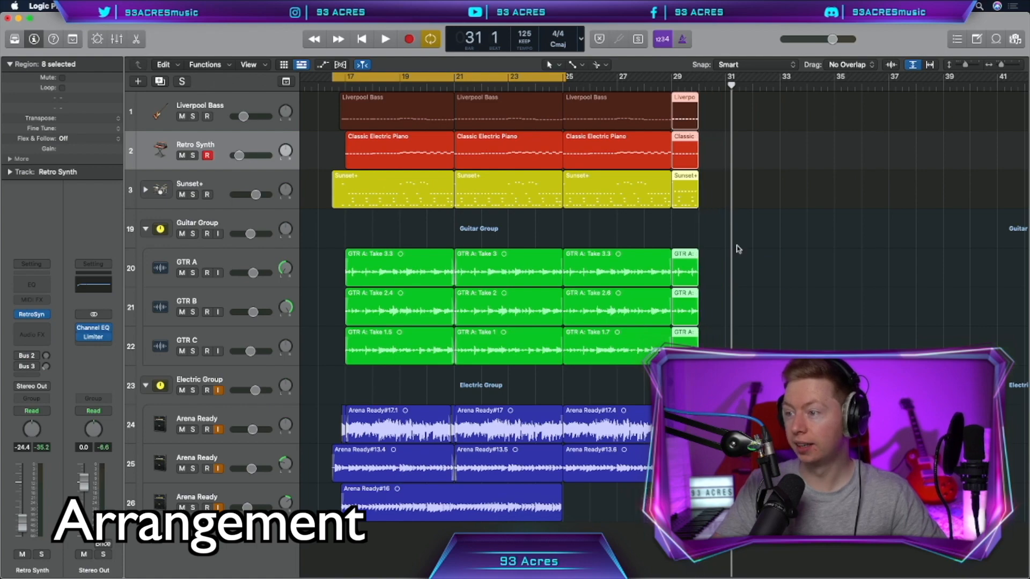
Raise a note in the last Classic Electric Piano region to a higher pitch and play the part in solo.
double_click(687, 162)
scroll(584, 365, "up", 2)
left_click_drag(367, 477, 366, 399)
key("s")
key("space")
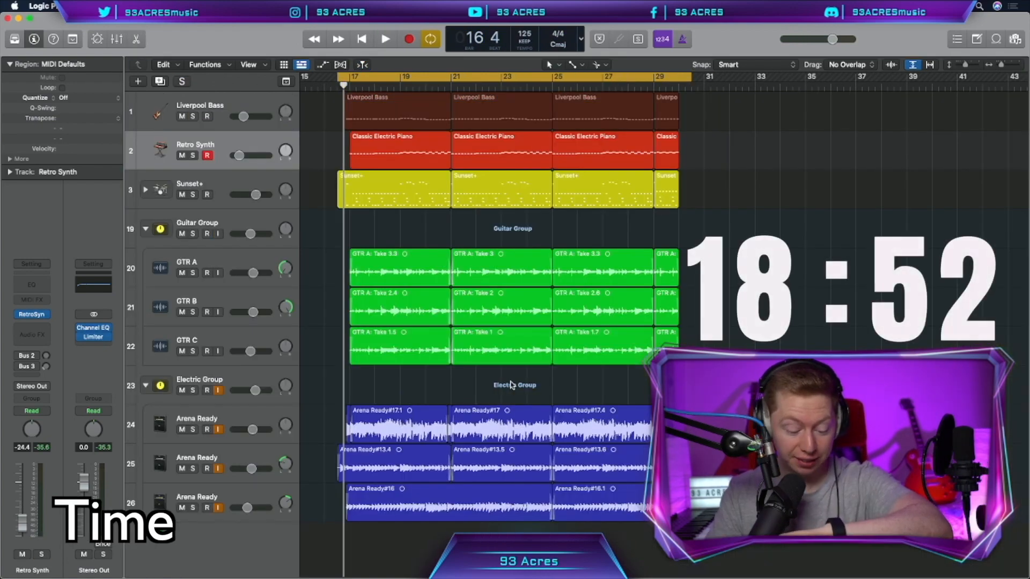
Create an audio track for the low-octave vocal and pan its duplicate to +10.
left_click(333, 180)
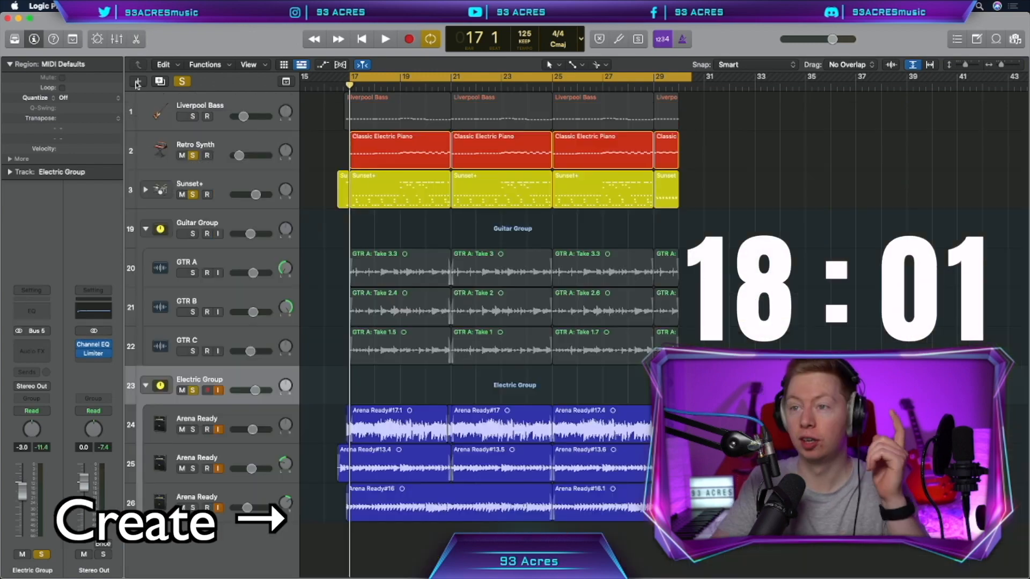
key("alt+super+n")
left_click(515, 37)
key("Return")
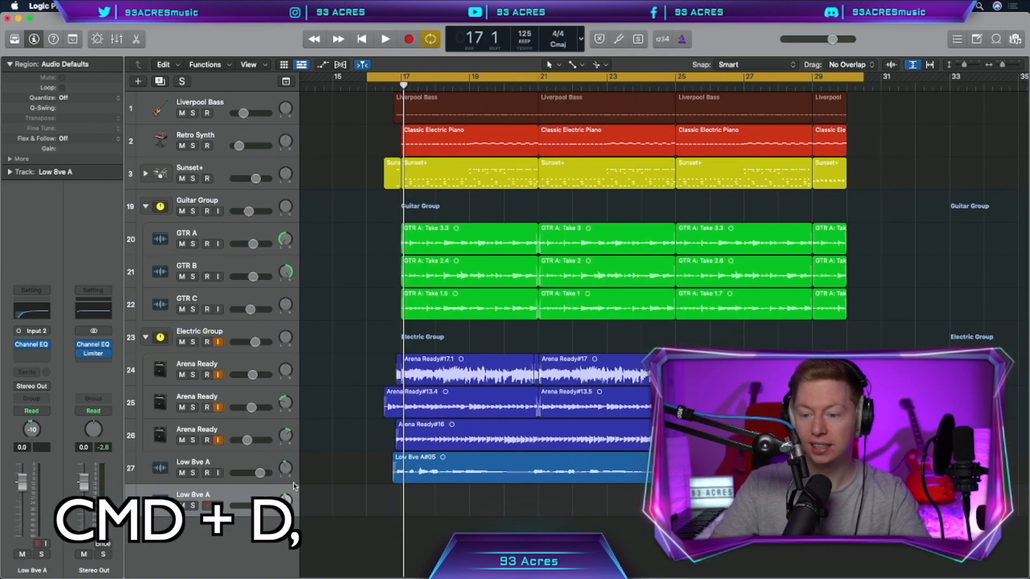
left_click_drag(286, 500, 286, 492)
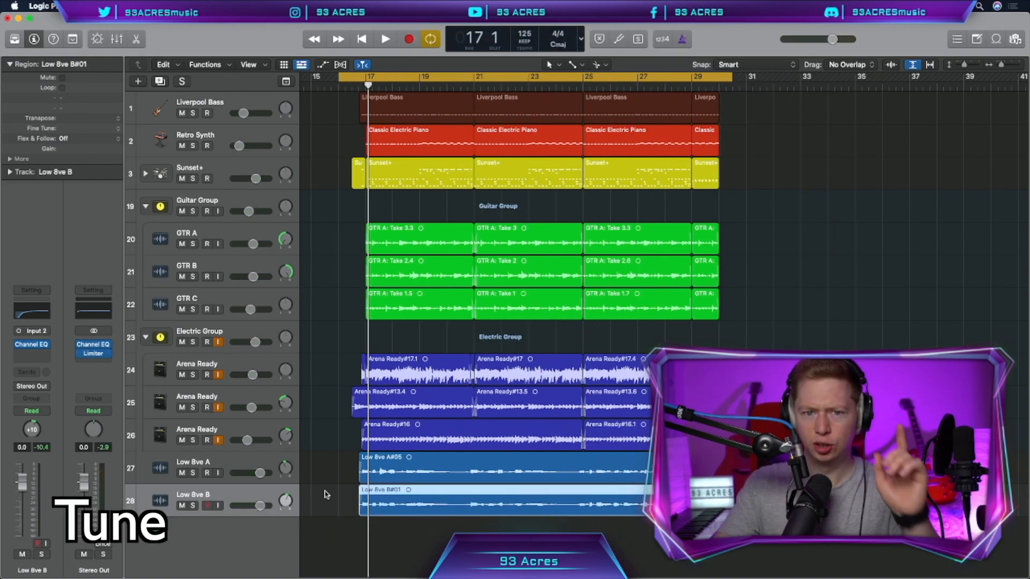
Open the Low 8ve B region in the audio editor and turn on Flex in Flex Pitch mode.
key("e")
left_click(280, 301)
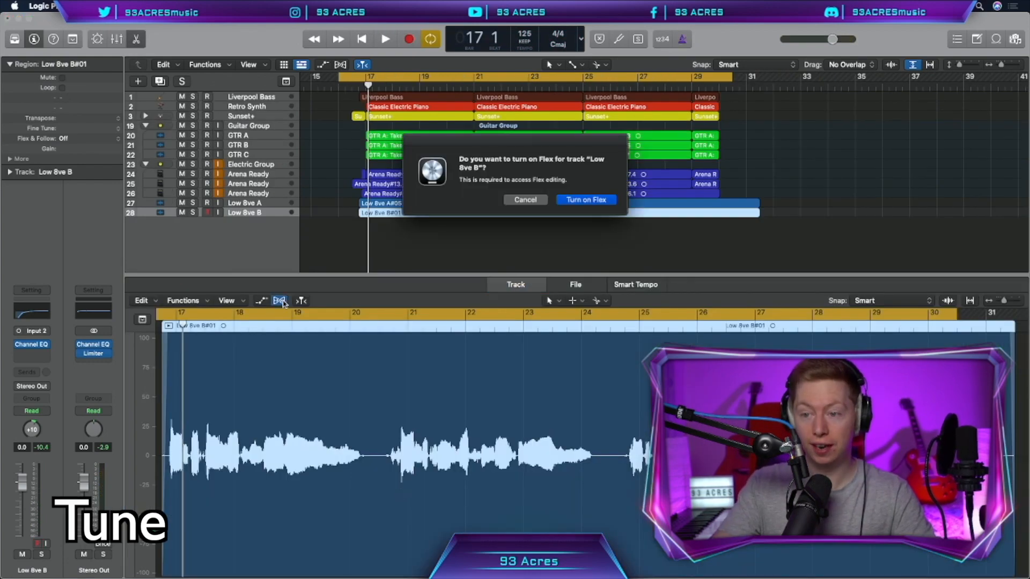
left_click(565, 200)
left_click(337, 302)
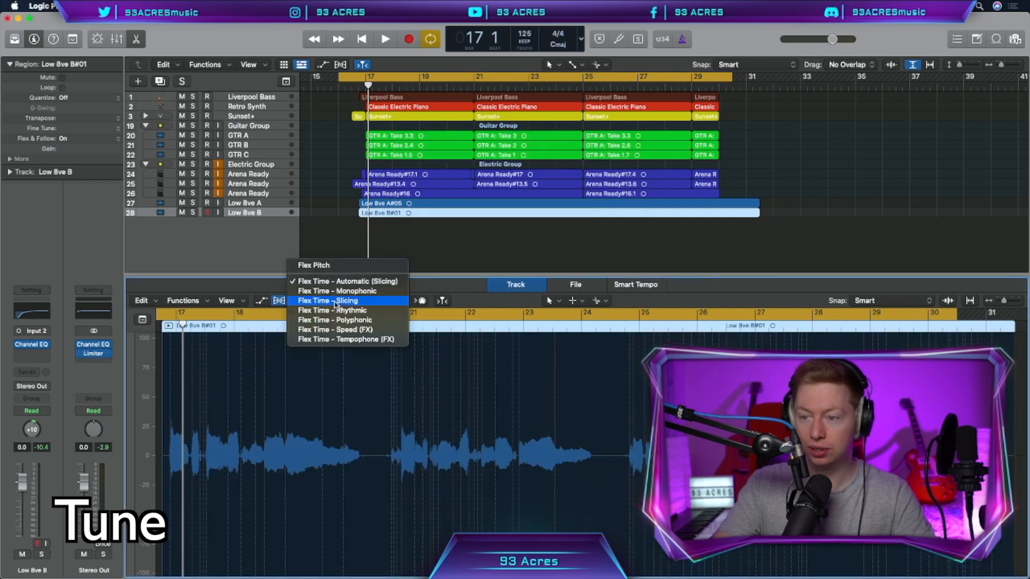
left_click(334, 266)
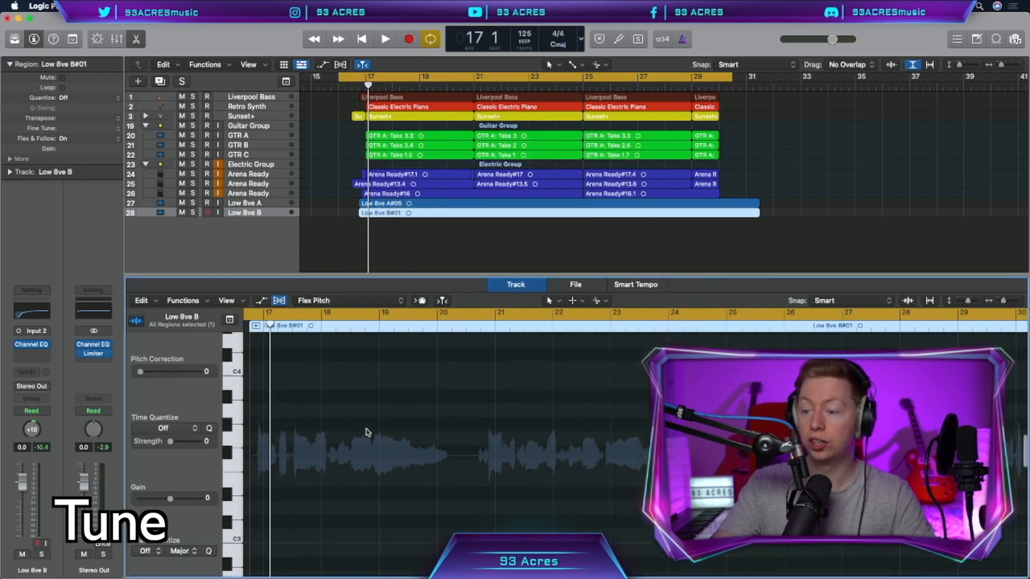
Set Pitch Correction to 100 on two Low 8ve B notes near bar 17, and play the track in solo.
left_click(386, 406)
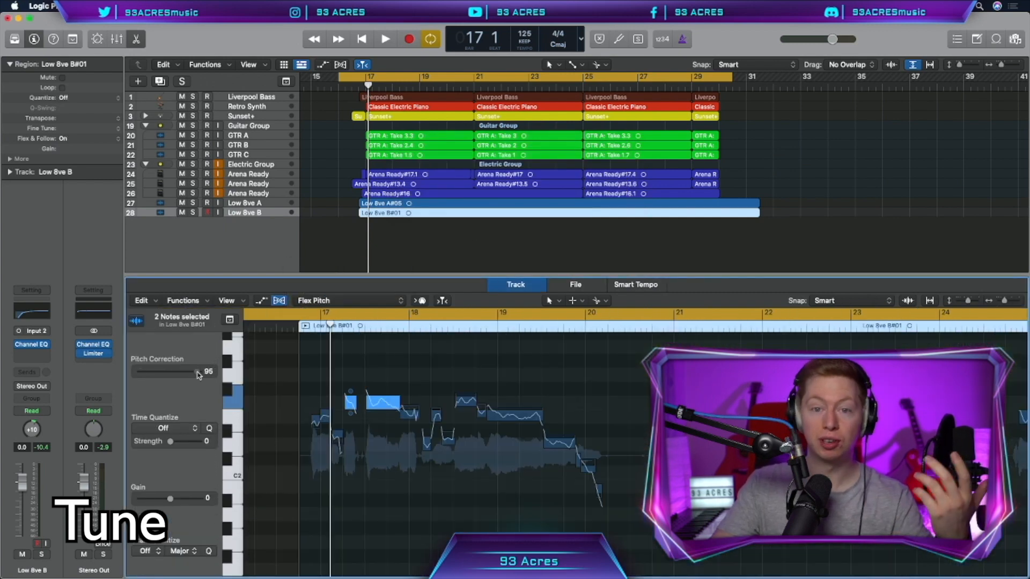
left_click_drag(199, 371, 74, 381)
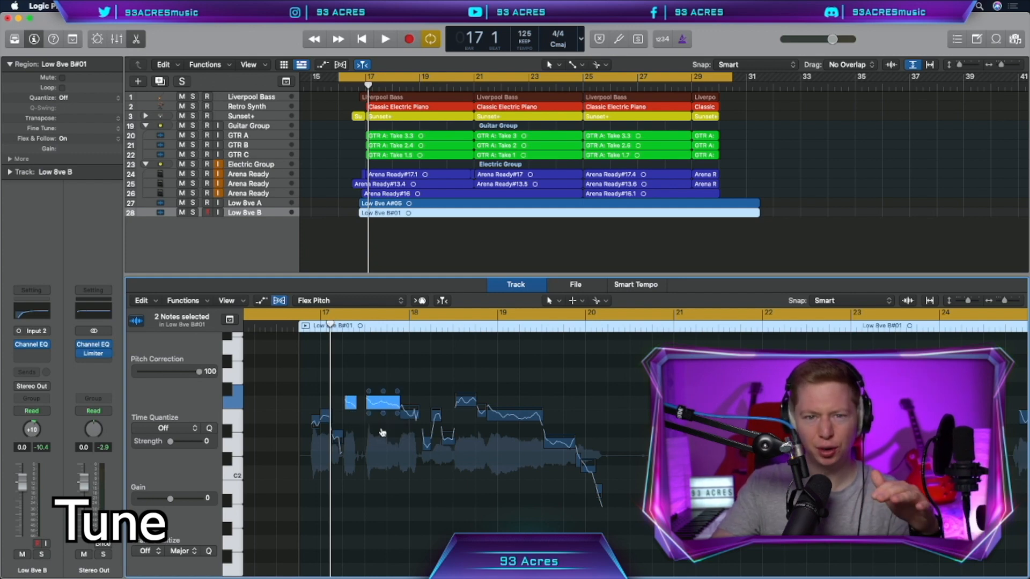
left_click(413, 413)
key("s")
key("super+Right")
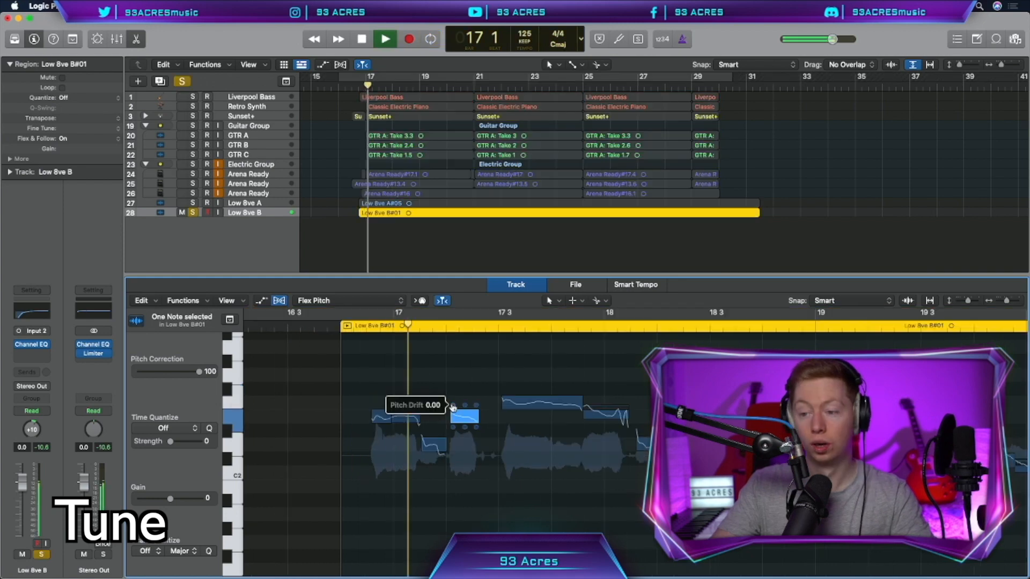
key("space")
key("space")
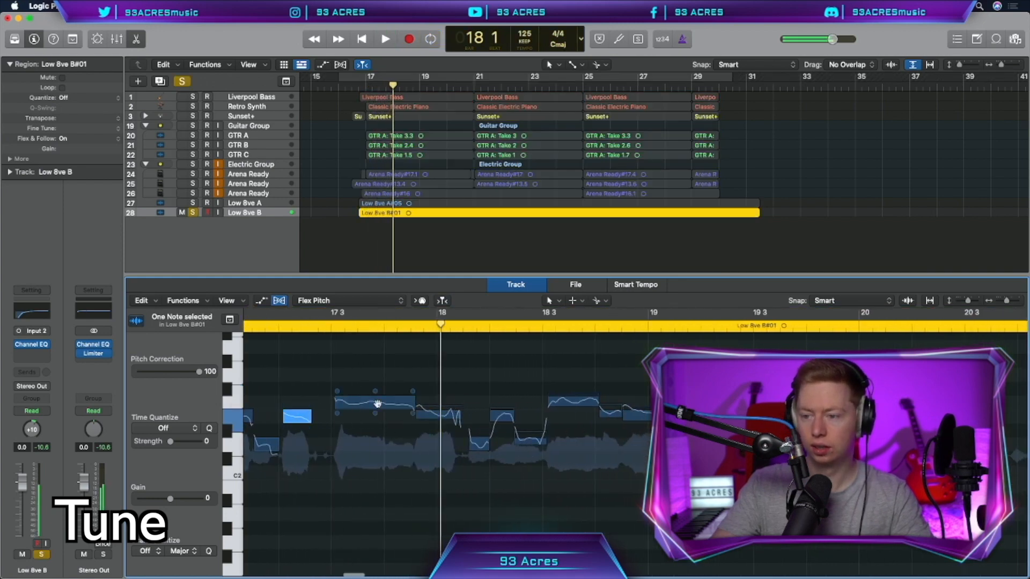
Split the long Low 8ve B note just before bar 18 in two and select each part for tuning.
left_click(383, 403)
left_click(399, 416)
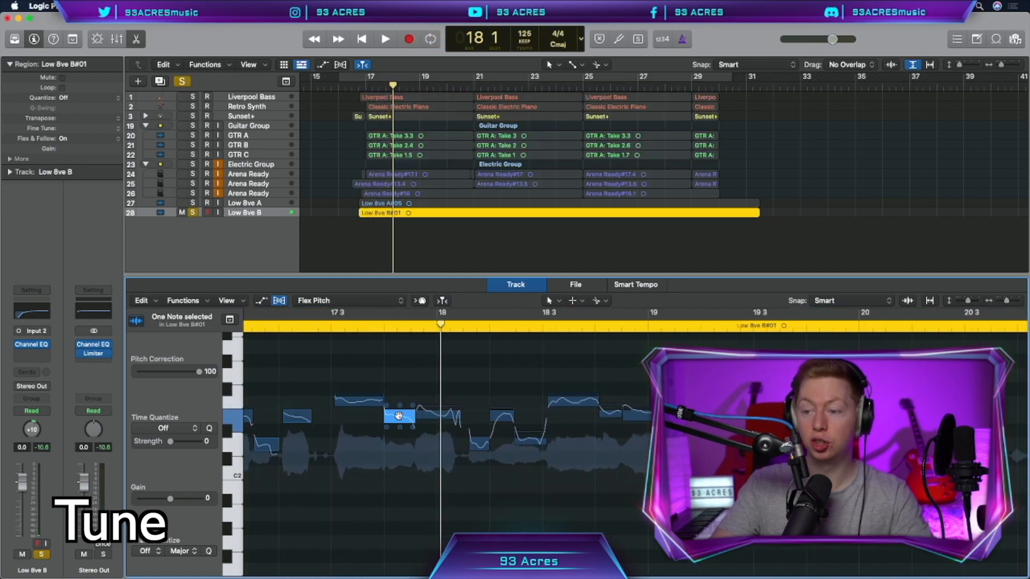
left_click(364, 404)
key("shift+space")
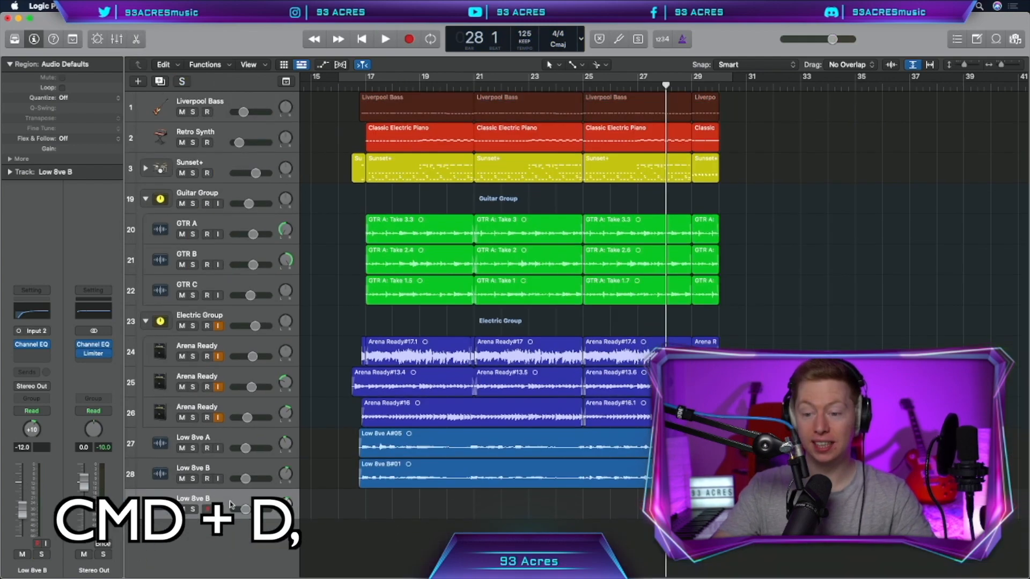
Rename the duplicated low-octave vocal track Low 8ve C and centre its pan.
double_click(231, 505)
key("BackSpace")
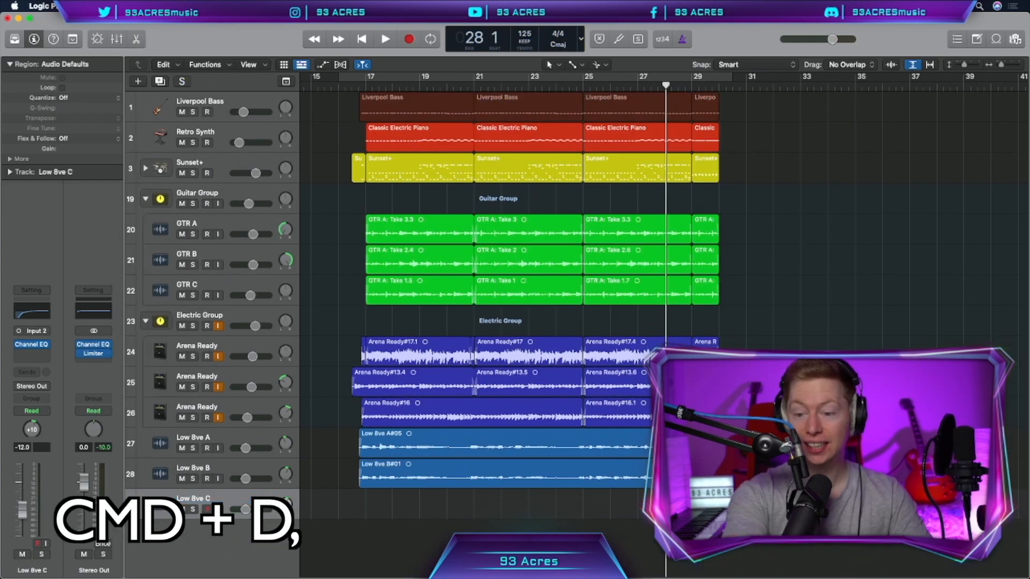
left_click_drag(286, 504, 286, 513)
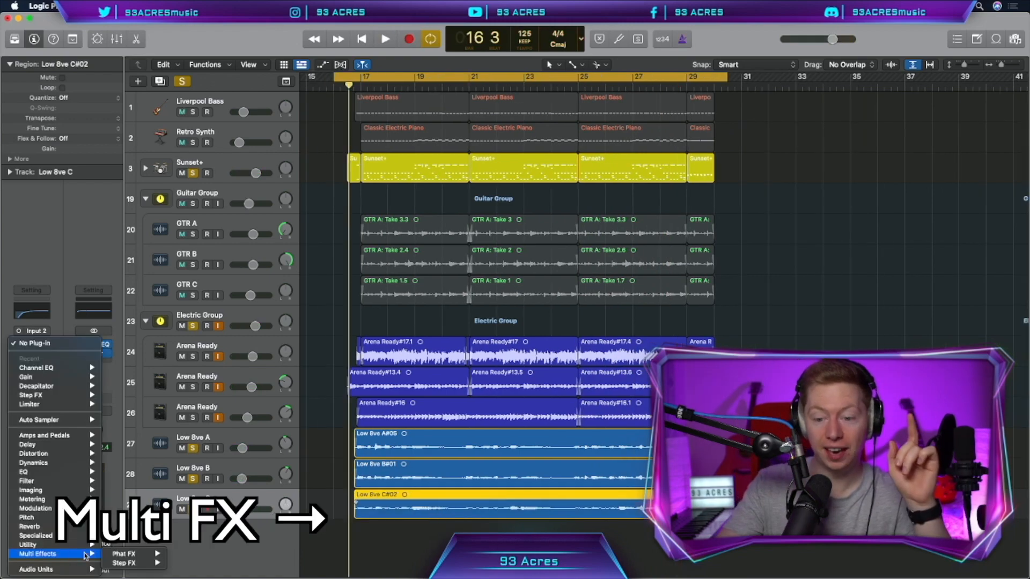
Add Step FX to Low 8ve C with the Vocal Rhythm preset, and edit the gate so odd steps are full and even steps empty.
left_click(183, 561)
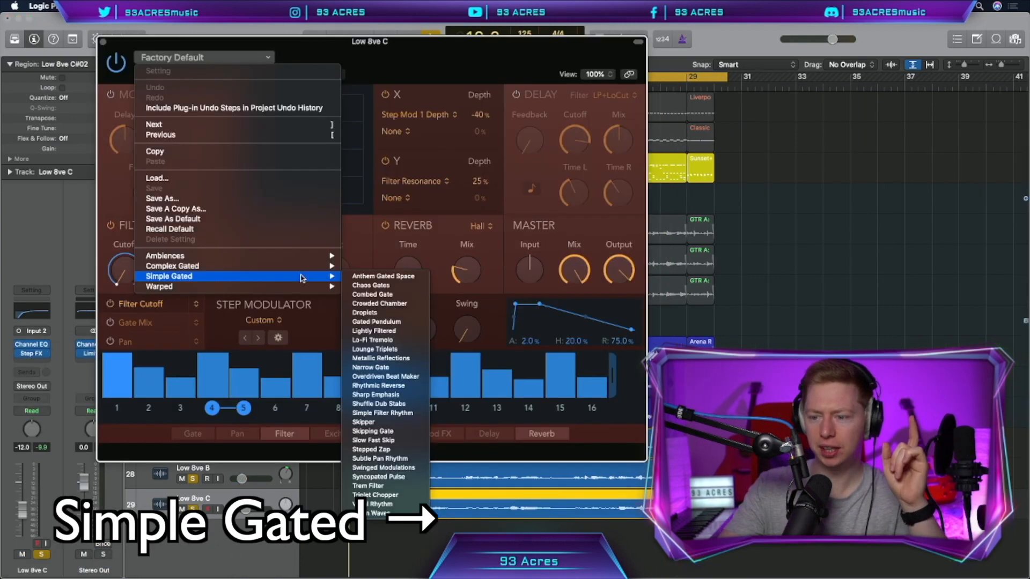
left_click(386, 503)
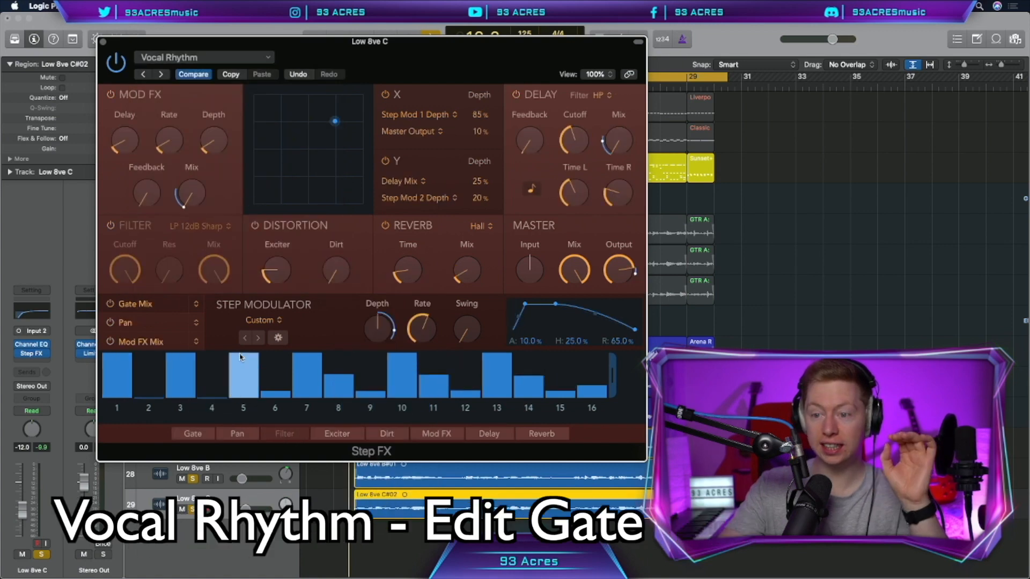
left_click(338, 397)
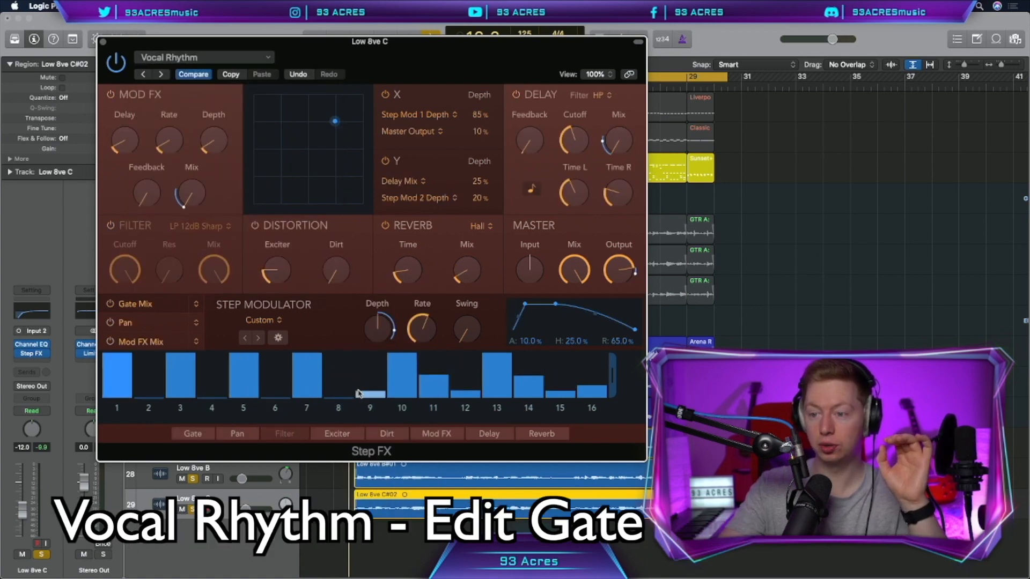
left_click(370, 355)
left_click(401, 399)
left_click_drag(448, 382, 592, 398)
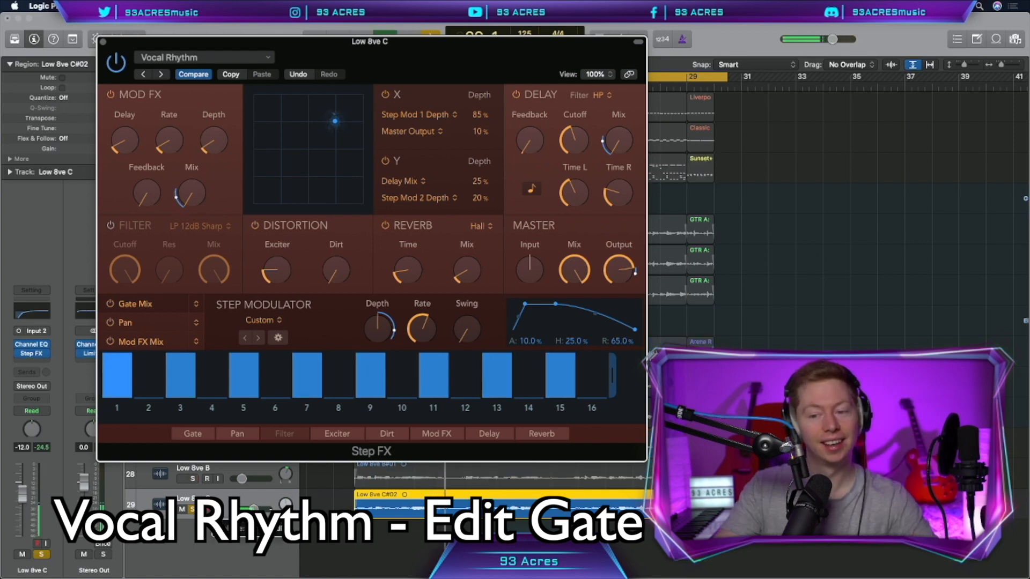
Set the step modulator's rate to 1/64 and lower the Step FX master mix.
left_click(423, 329)
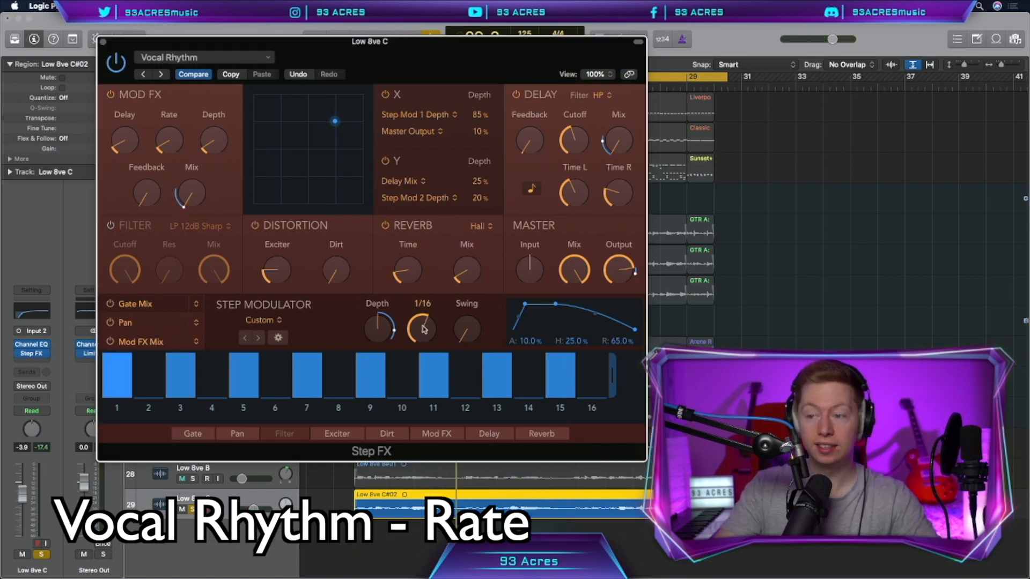
left_click_drag(423, 329, 429, 292)
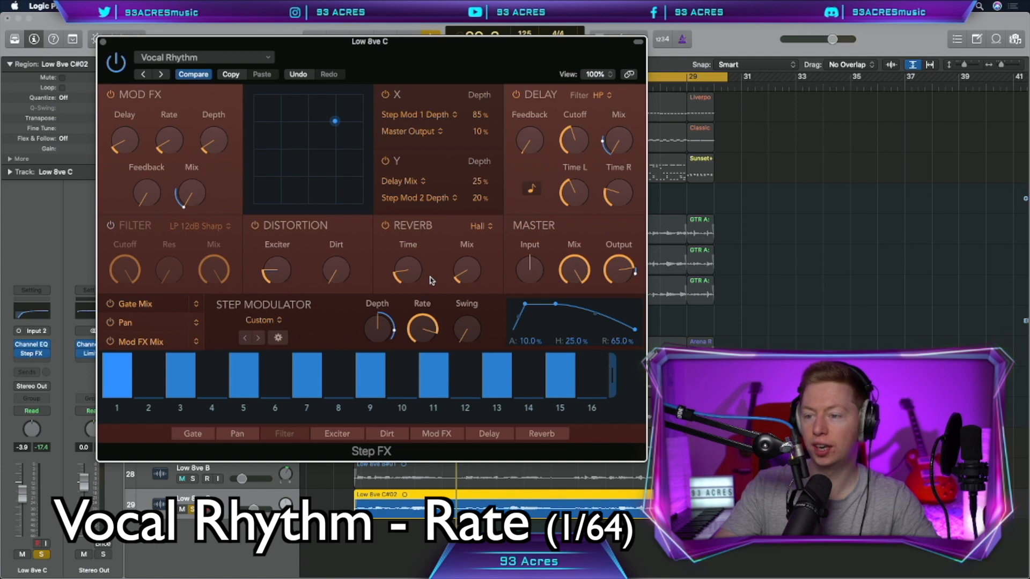
mouse_move(430, 280)
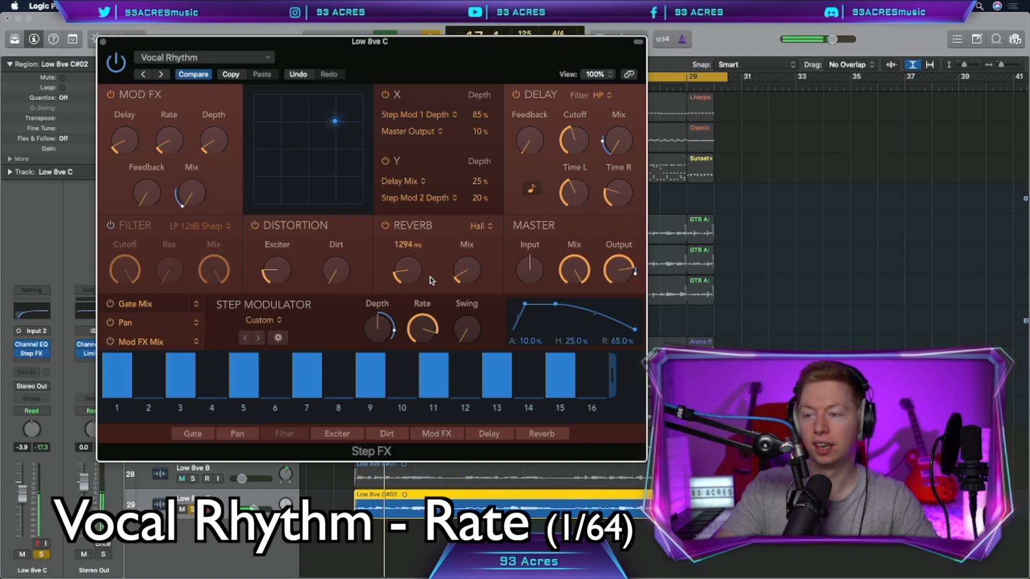
mouse_move(429, 306)
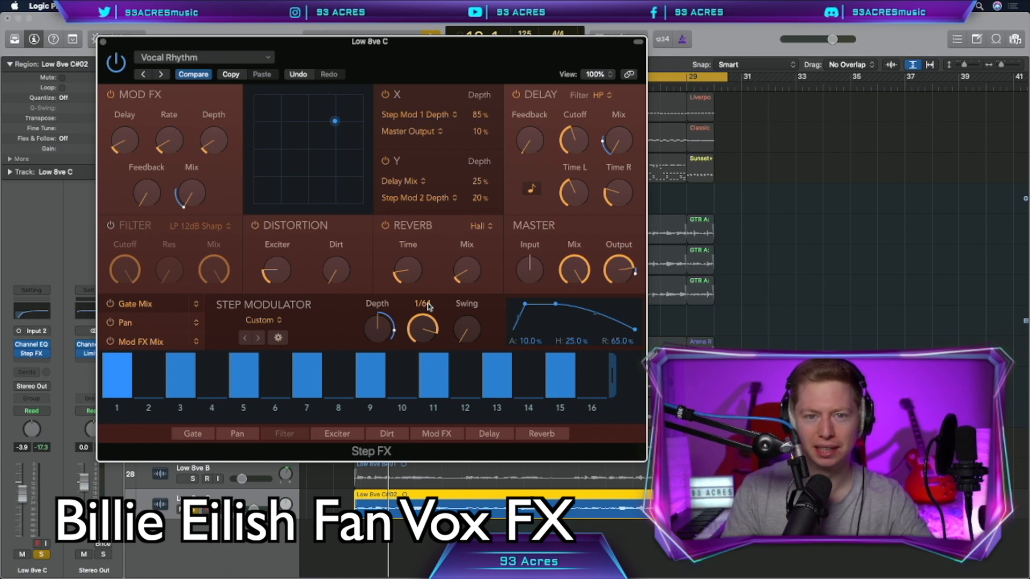
mouse_move(578, 269)
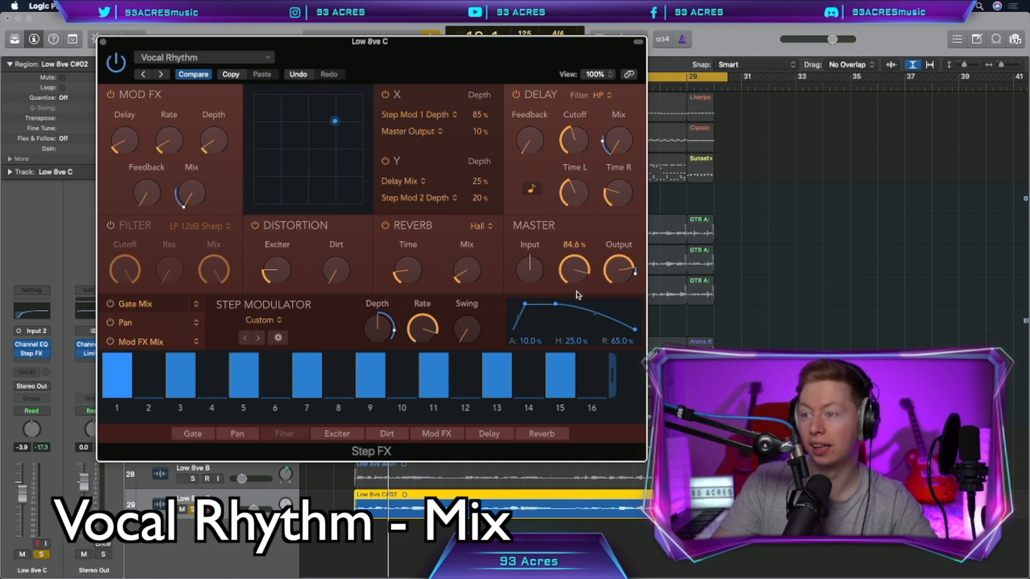
mouse_move(577, 294)
left_mouse_down()
mouse_move(572, 353)
mouse_move(569, 295)
left_mouse_up()
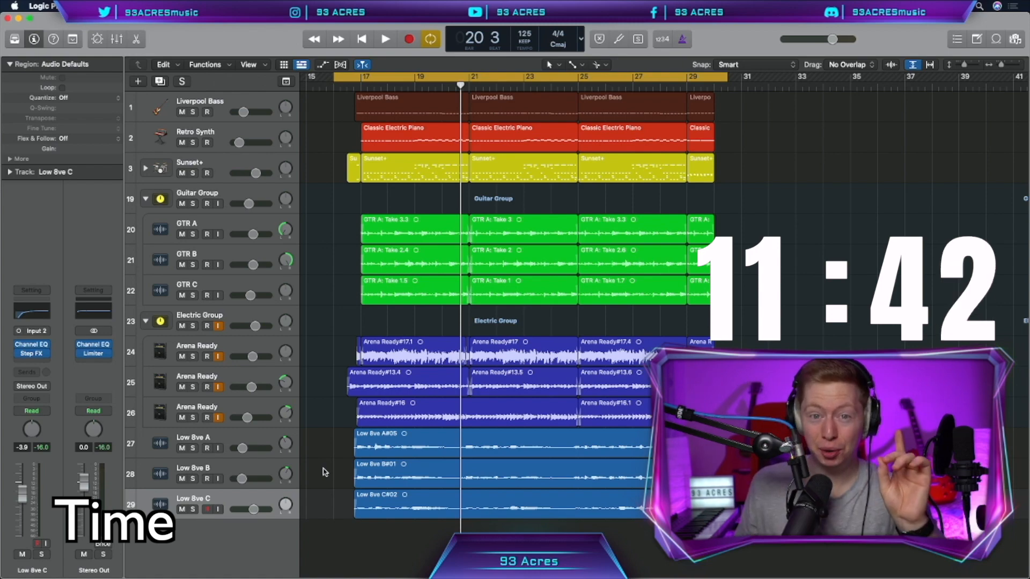
Duplicate the vocal track twice for the high-octave parts, and record the second high-octave take panned to +63.
key("super+d")
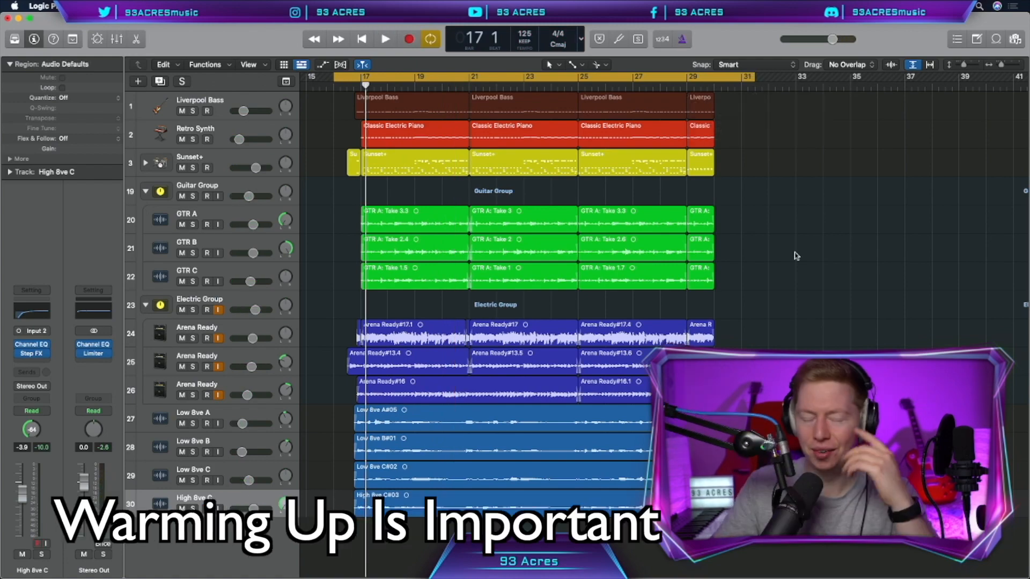
key("super+d")
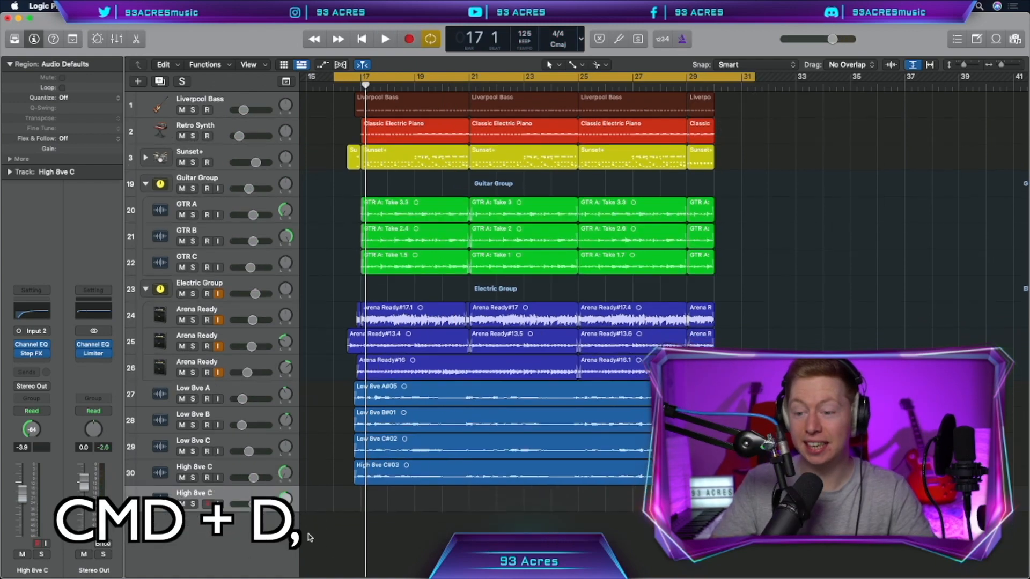
left_click_drag(286, 499, 285, 474)
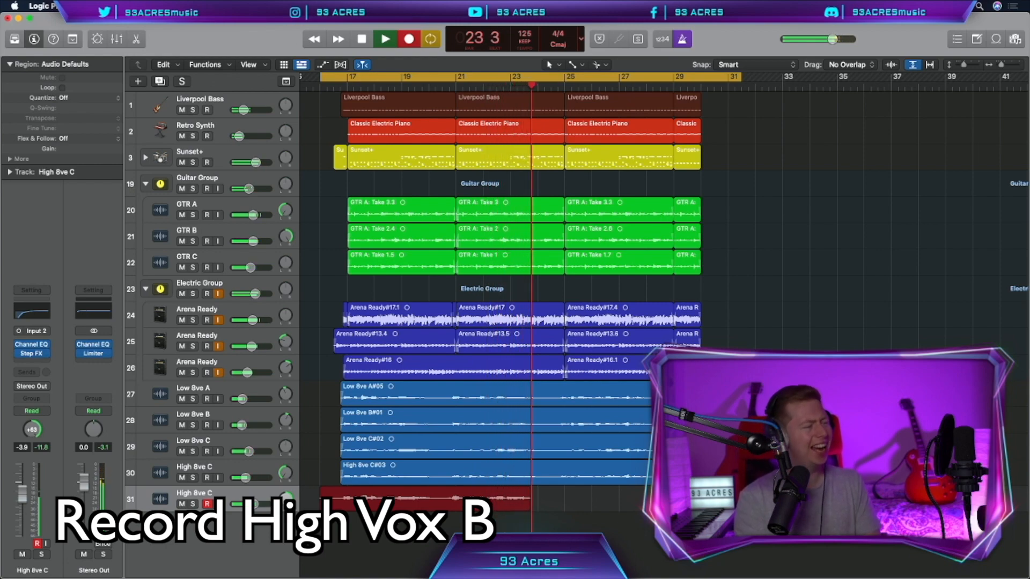
key("space")
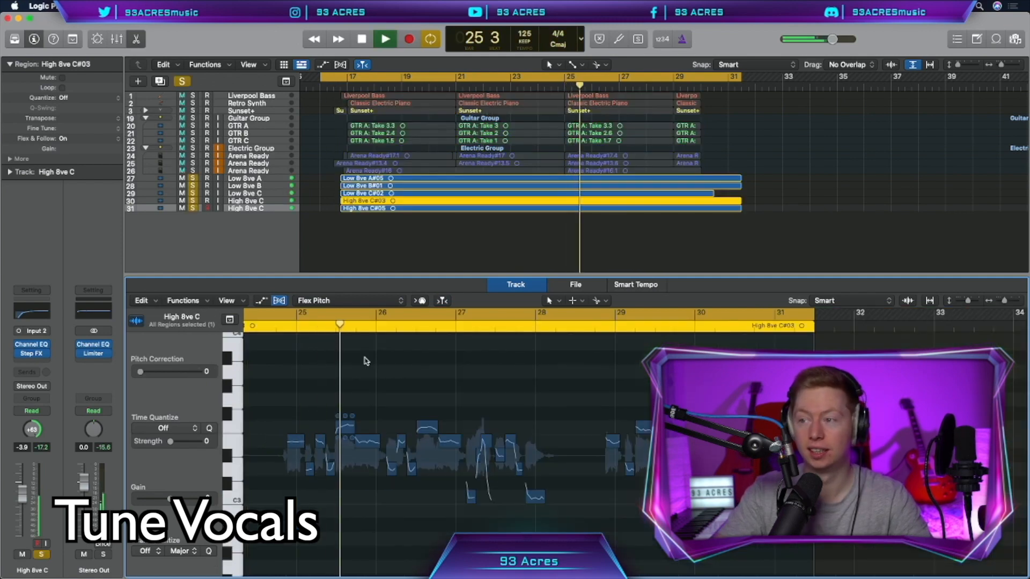
Select the Low 8ve C track and lower its volume.
left_click(245, 194)
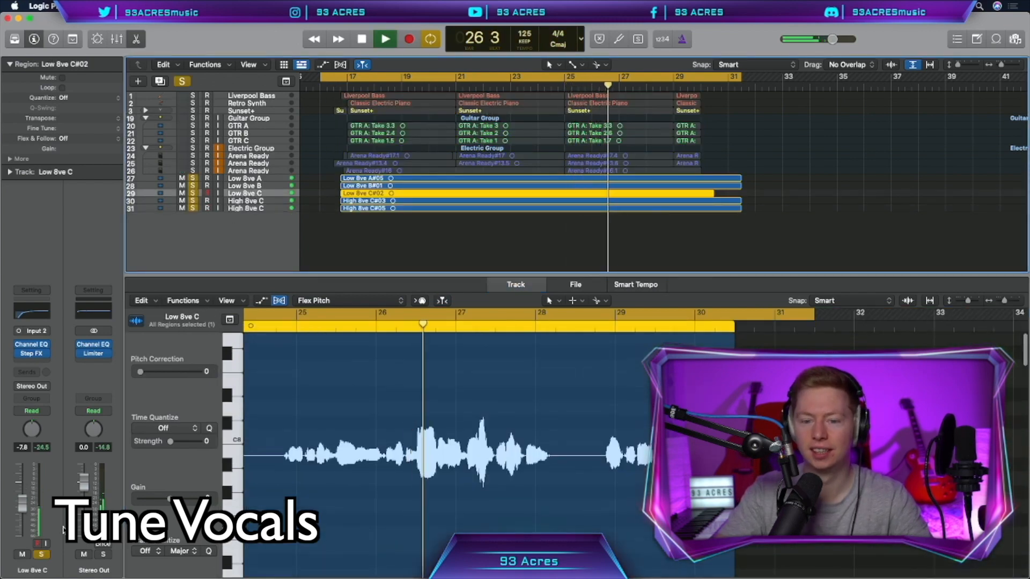
left_click_drag(23, 504, 22, 519)
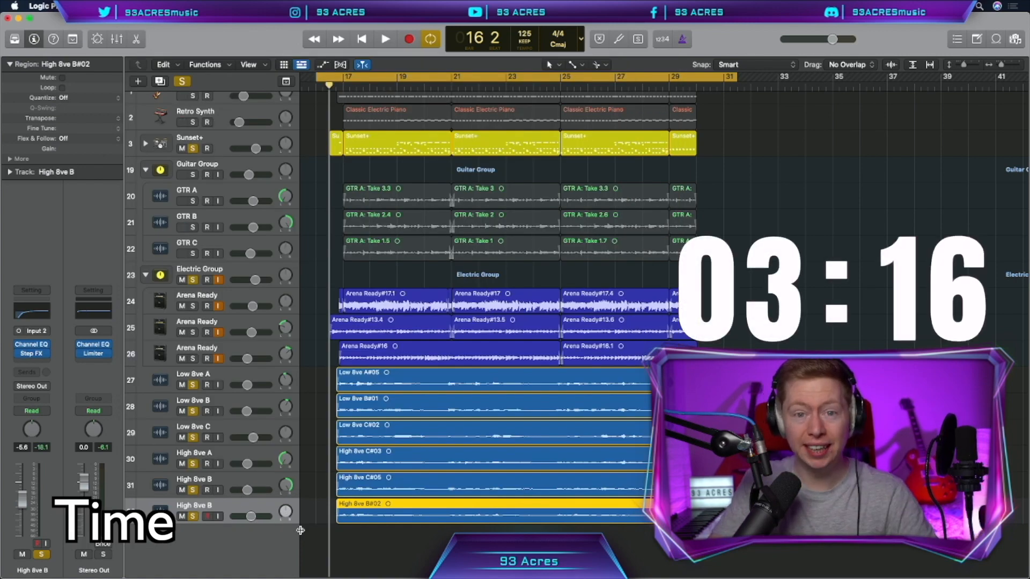
Duplicate the last high-octave vocal track for the harmonies, pan it left, and record the second harmony take on a track panned to +40.
key("super+d")
left_click_drag(285, 541, 285, 552)
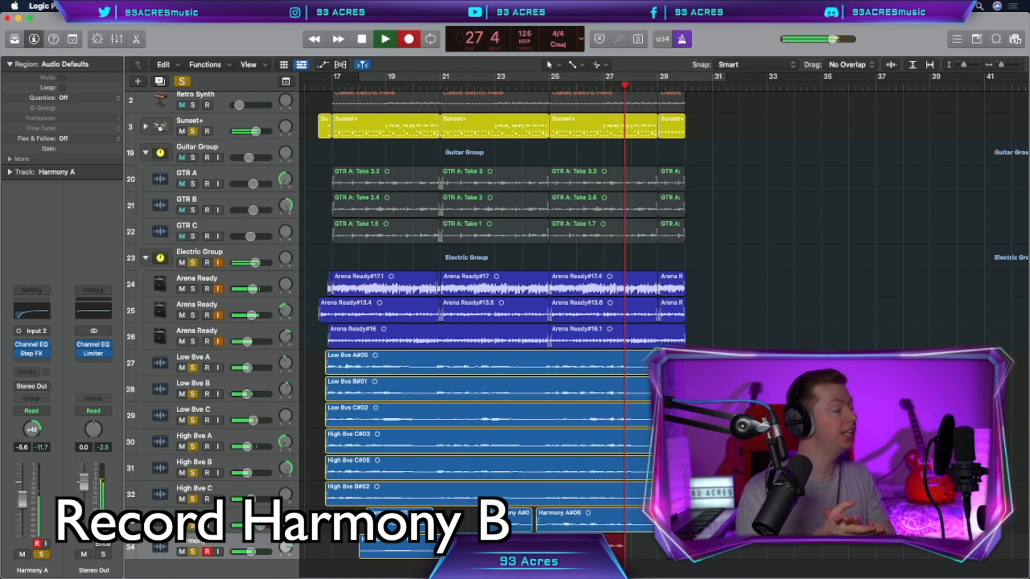
key("space")
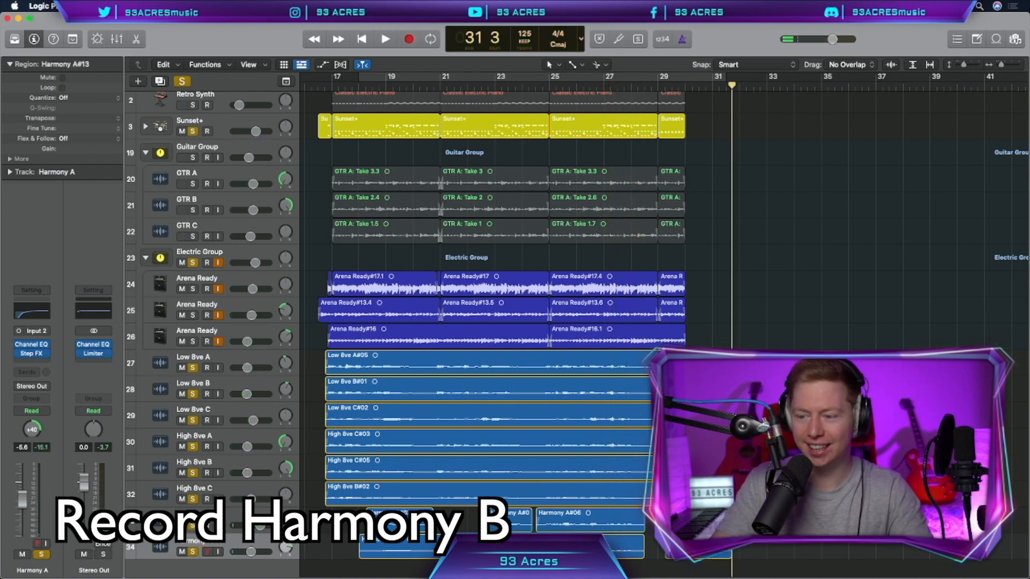
Combine all the vocal tracks into a summing stack named Vocal Group.
key("super+shift+g")
type("Vocal Group")
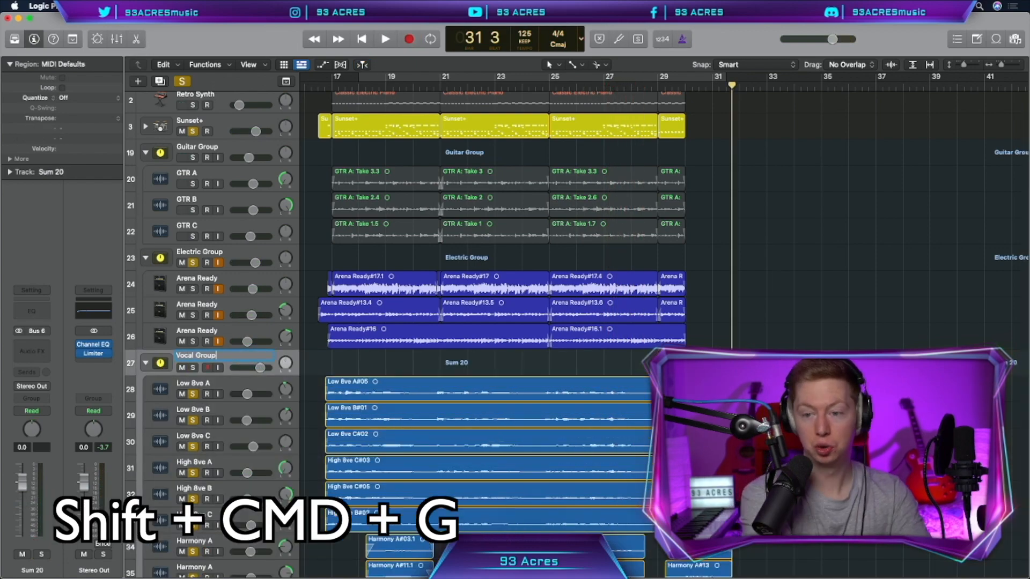
Insert a stereo ChromaVerb on the Bus 11 aux fed by Vocal Group, and load the Vocal Ambience preset.
left_click(96, 352)
mouse_move(92, 527)
mouse_move(207, 526)
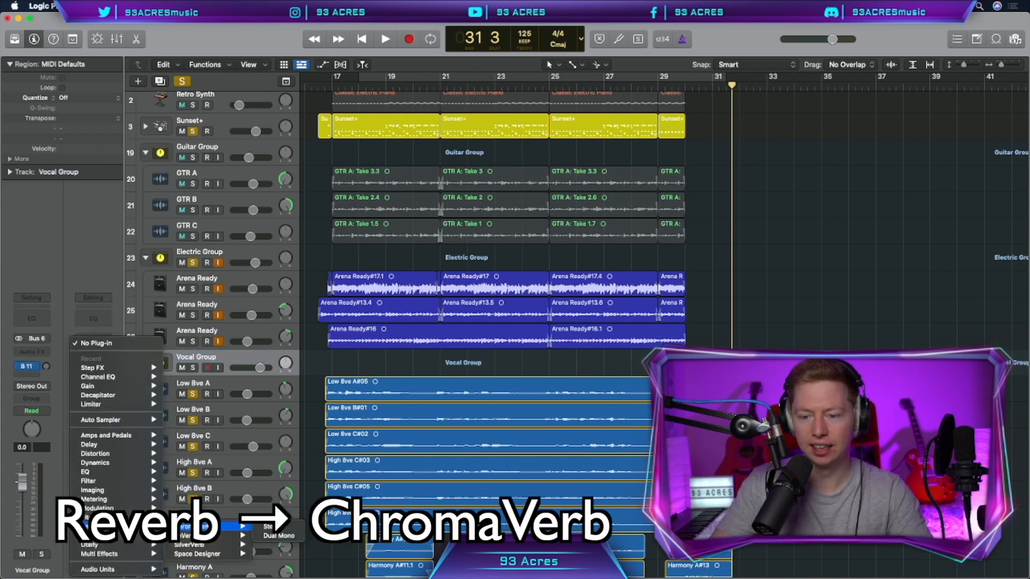
left_click(258, 527)
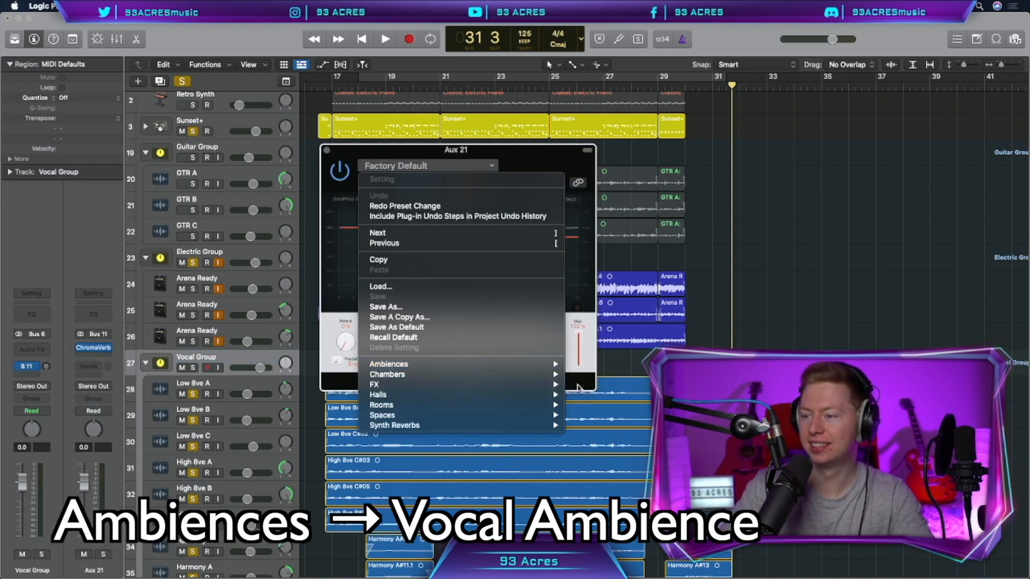
left_click(600, 401)
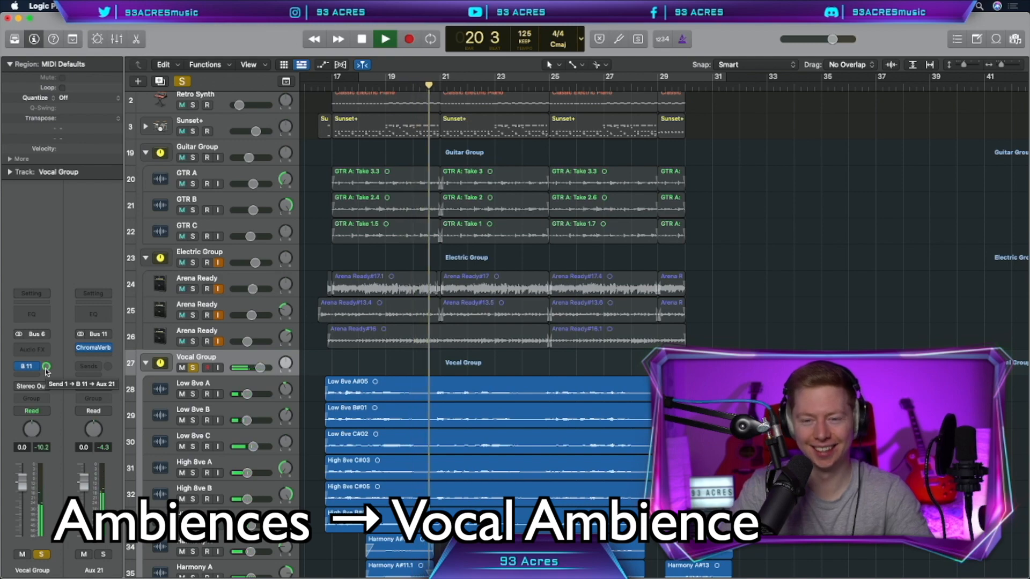
Adjust the Vocal Group's reverb send level, and add a Bus 11 send to the Guitar Group.
key("space")
left_click_drag(46, 369, 46, 373)
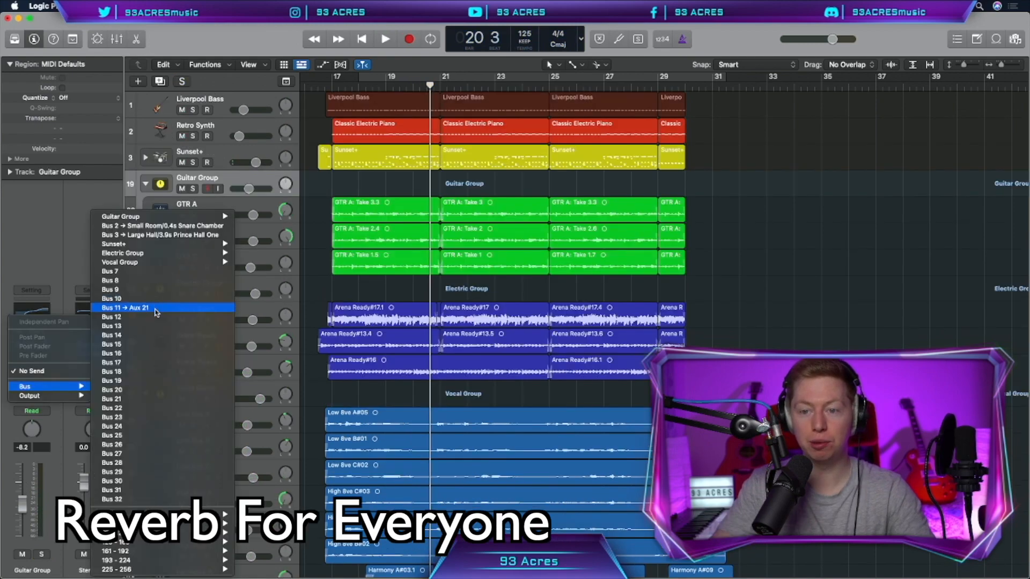
left_click(156, 309)
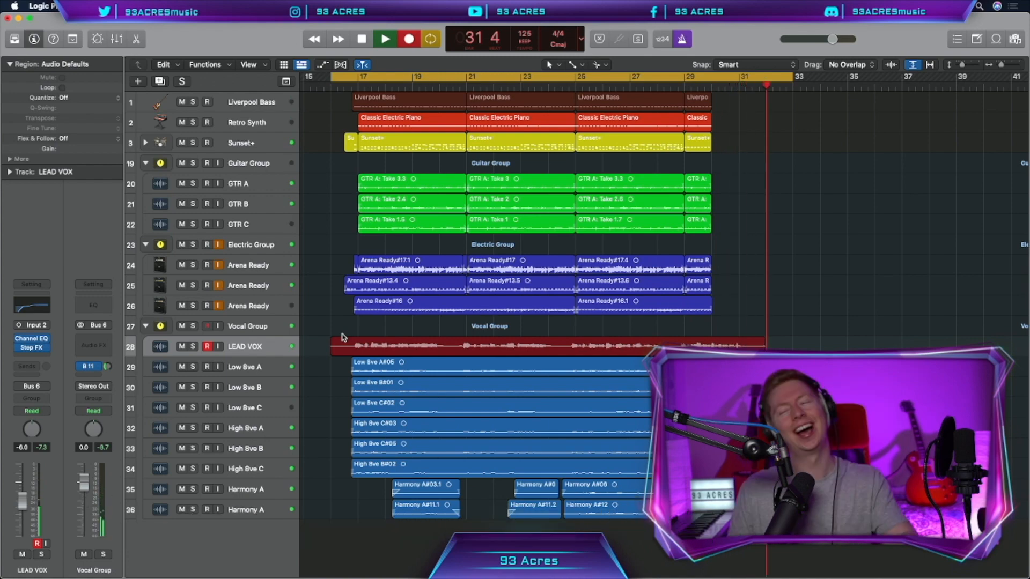
Record a lead vocal take on the LEAD VOX track through bar 31.
key("space")
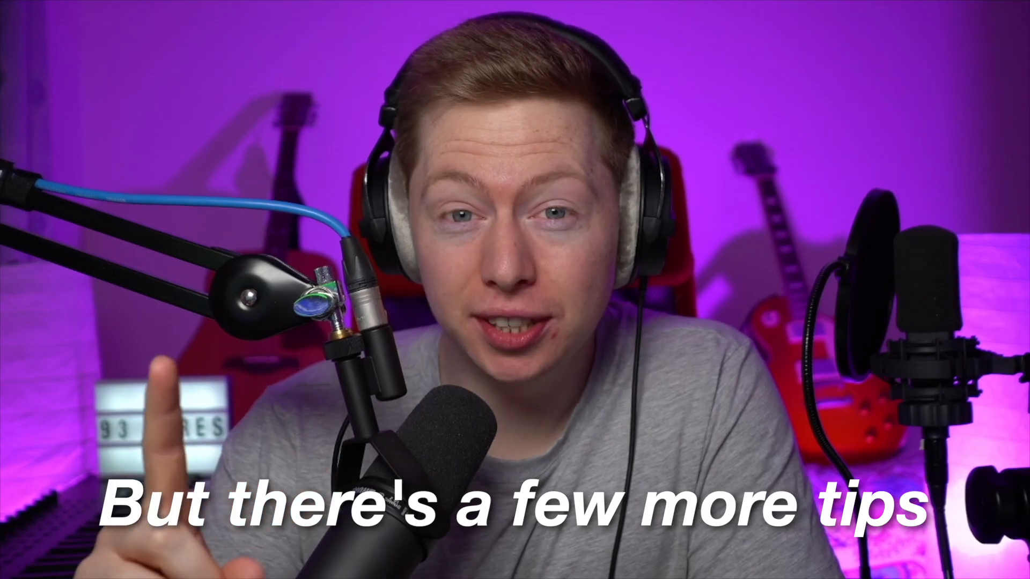